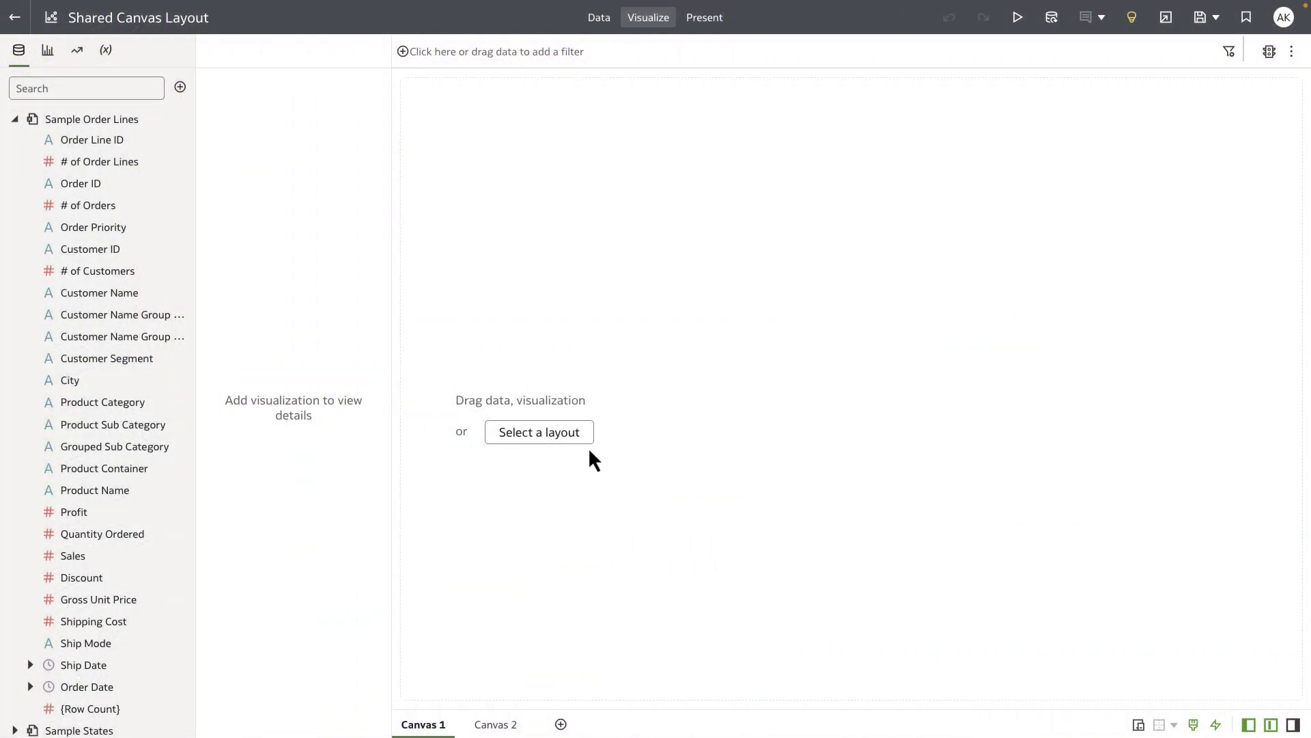
Apply the Filter Left layout to Canvas 1 from the layout list.
click(577, 443)
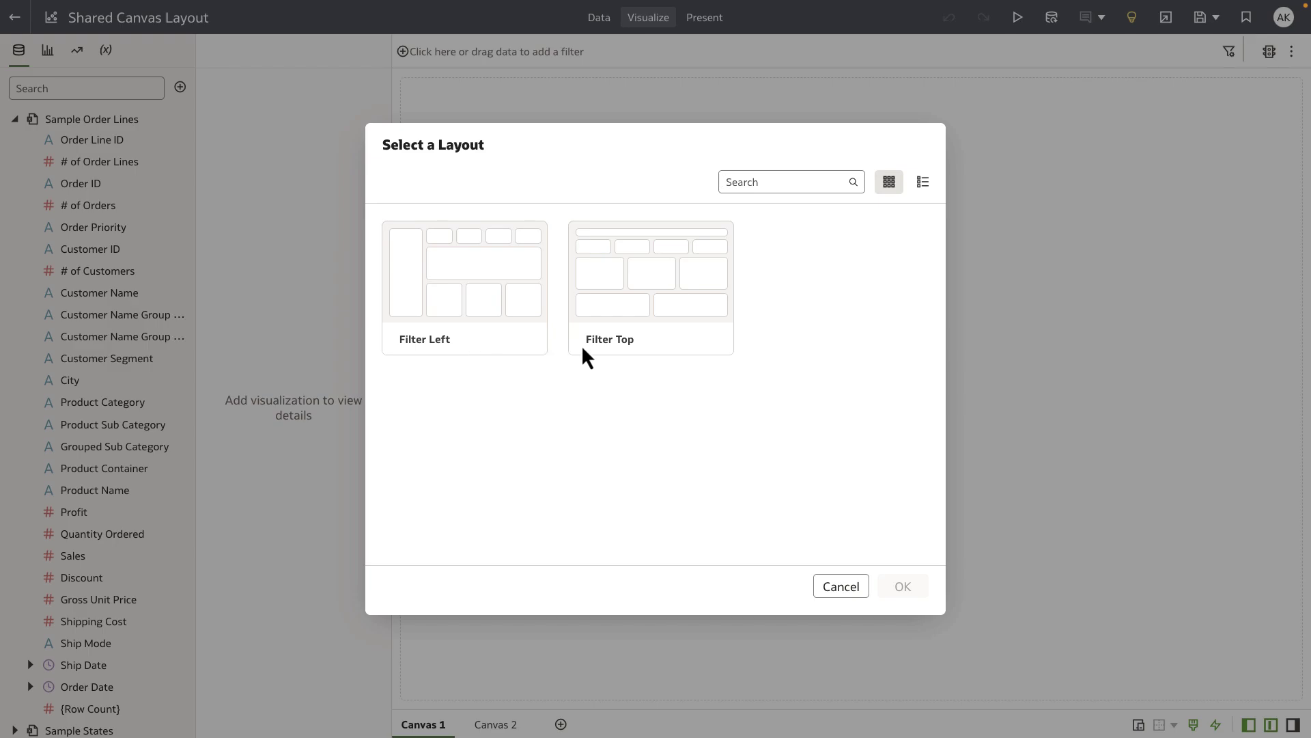
click(514, 343)
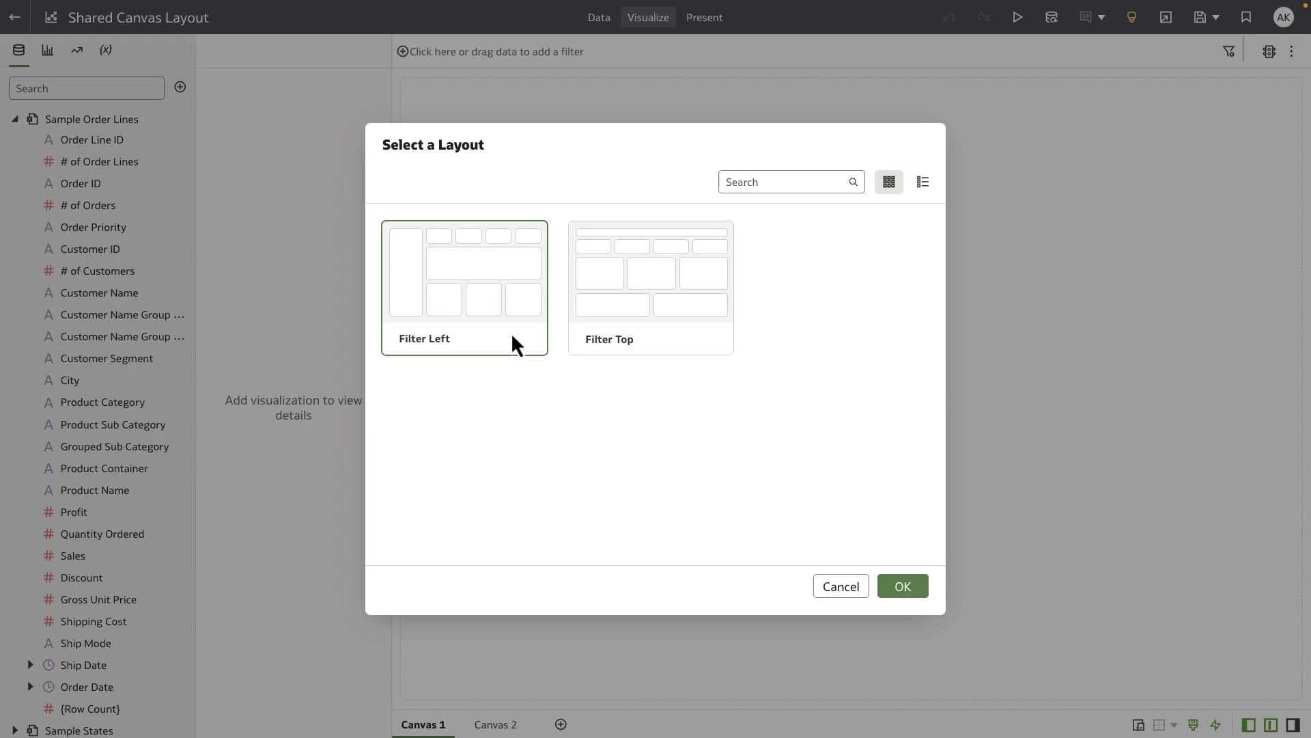
click(908, 590)
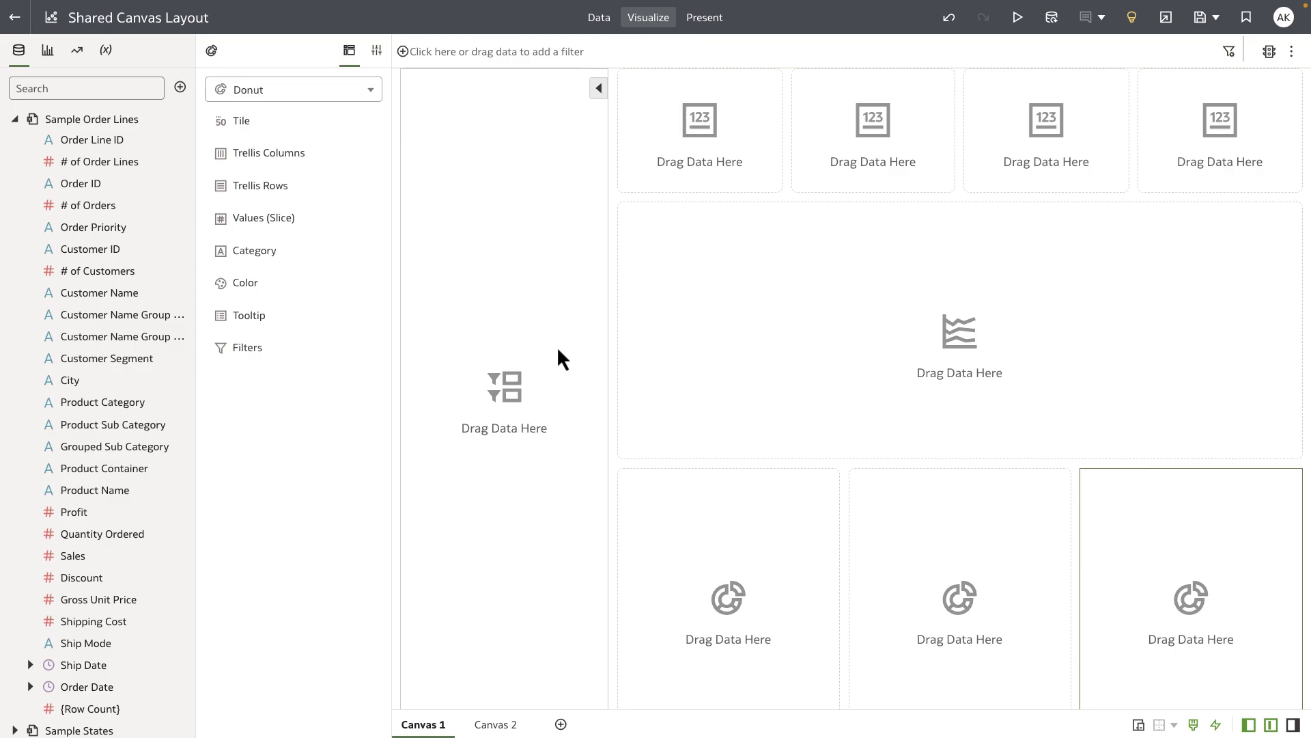
Place the Profit by Product Sub Category watchlist chart in the large placeholder.
click(1131, 20)
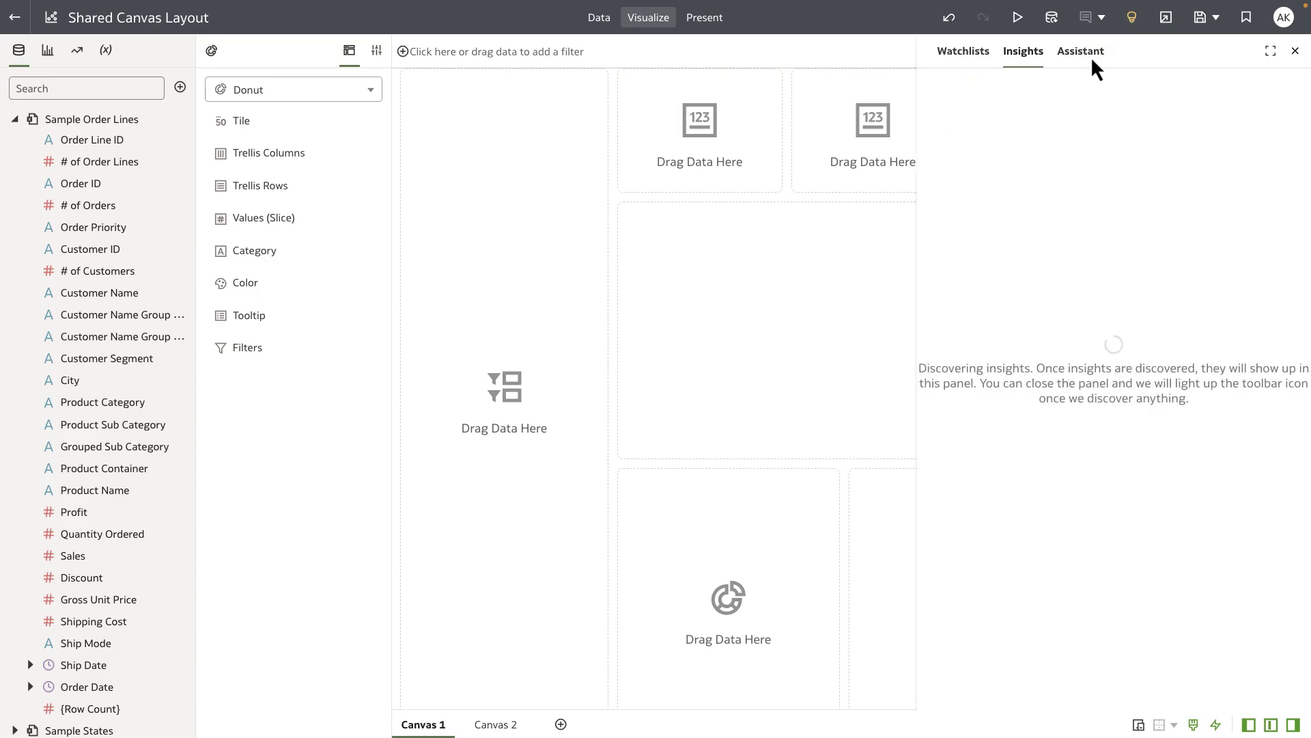
click(986, 60)
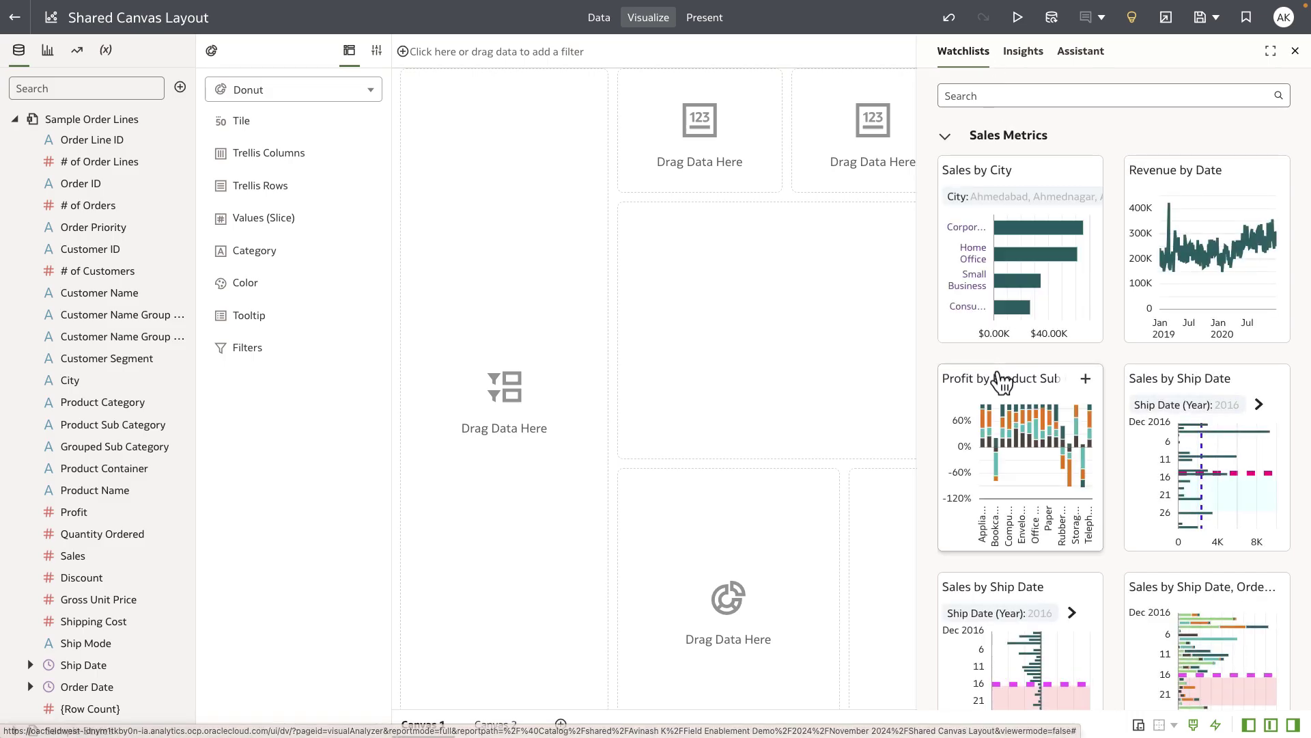
drag(1002, 382, 925, 346)
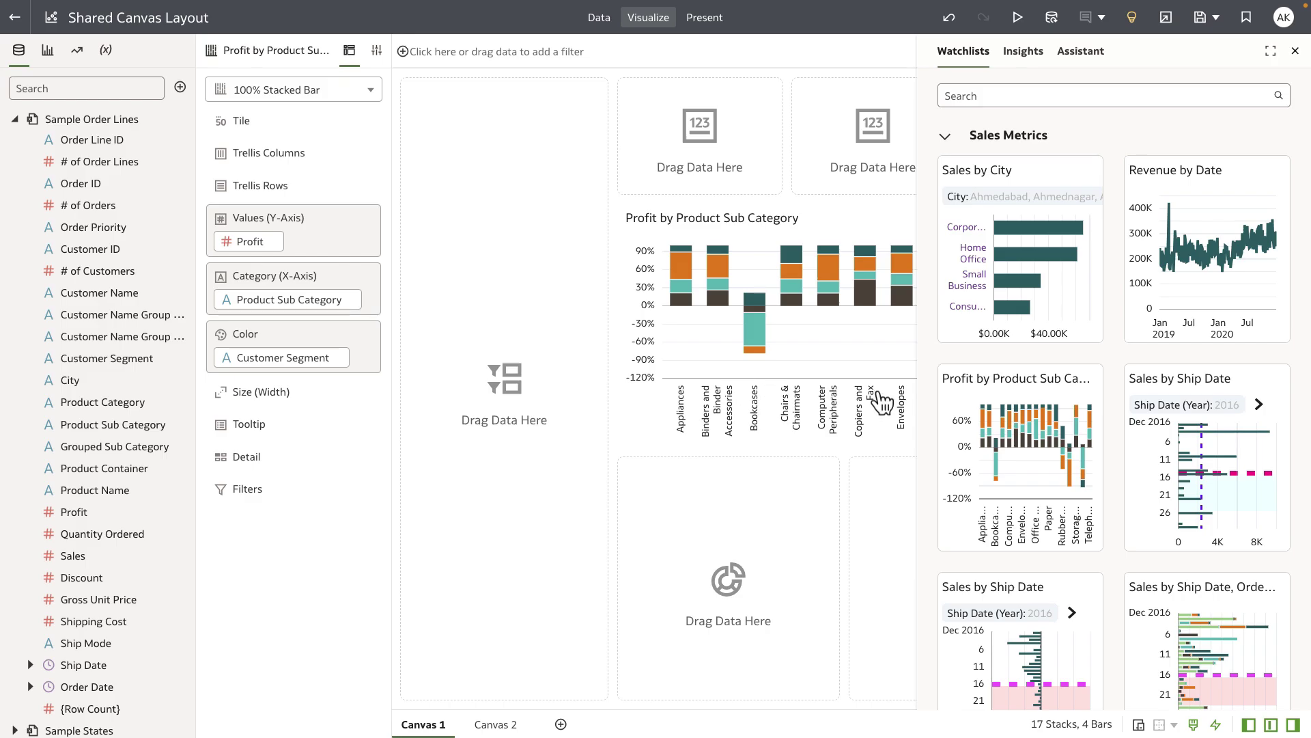
Undo the last change and put the Sales by Ship Date watchlist chart in the lower-left tile.
mouse_move(942, 413)
mouse_move(312, 356)
mouse_move(574, 333)
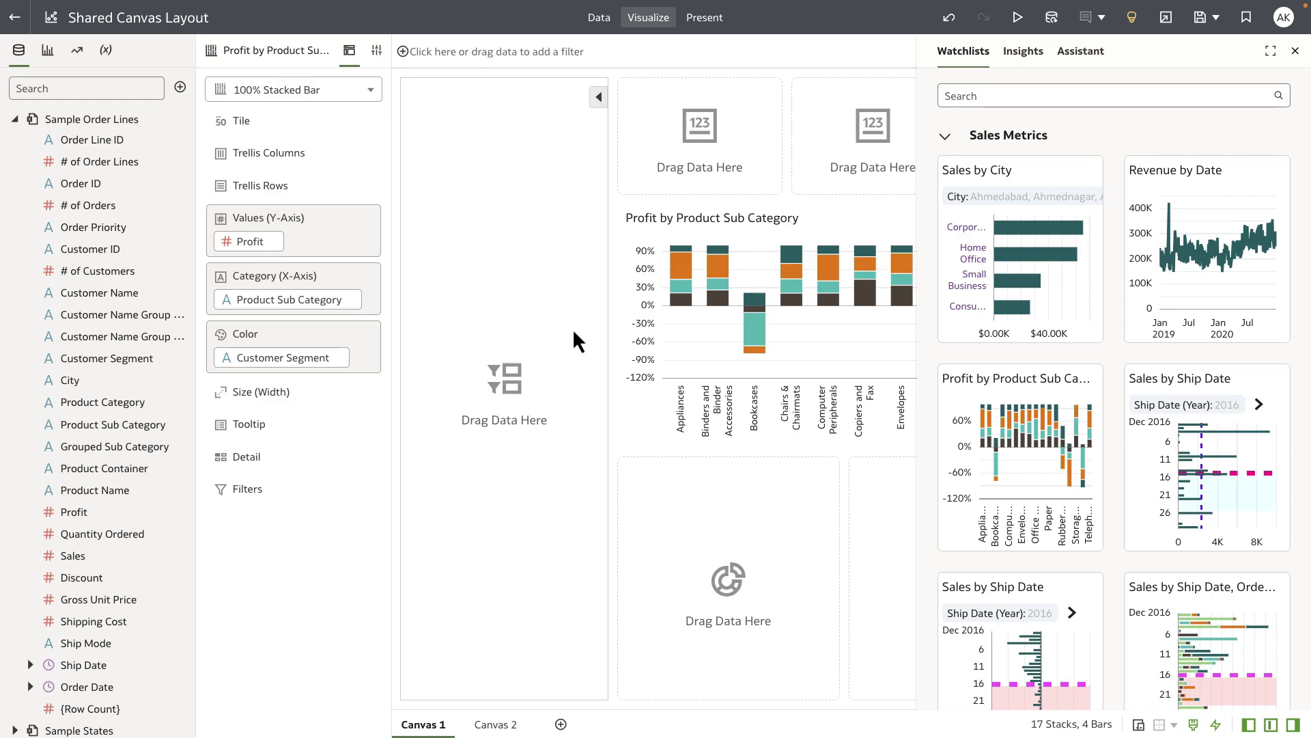
key(ctrl+z)
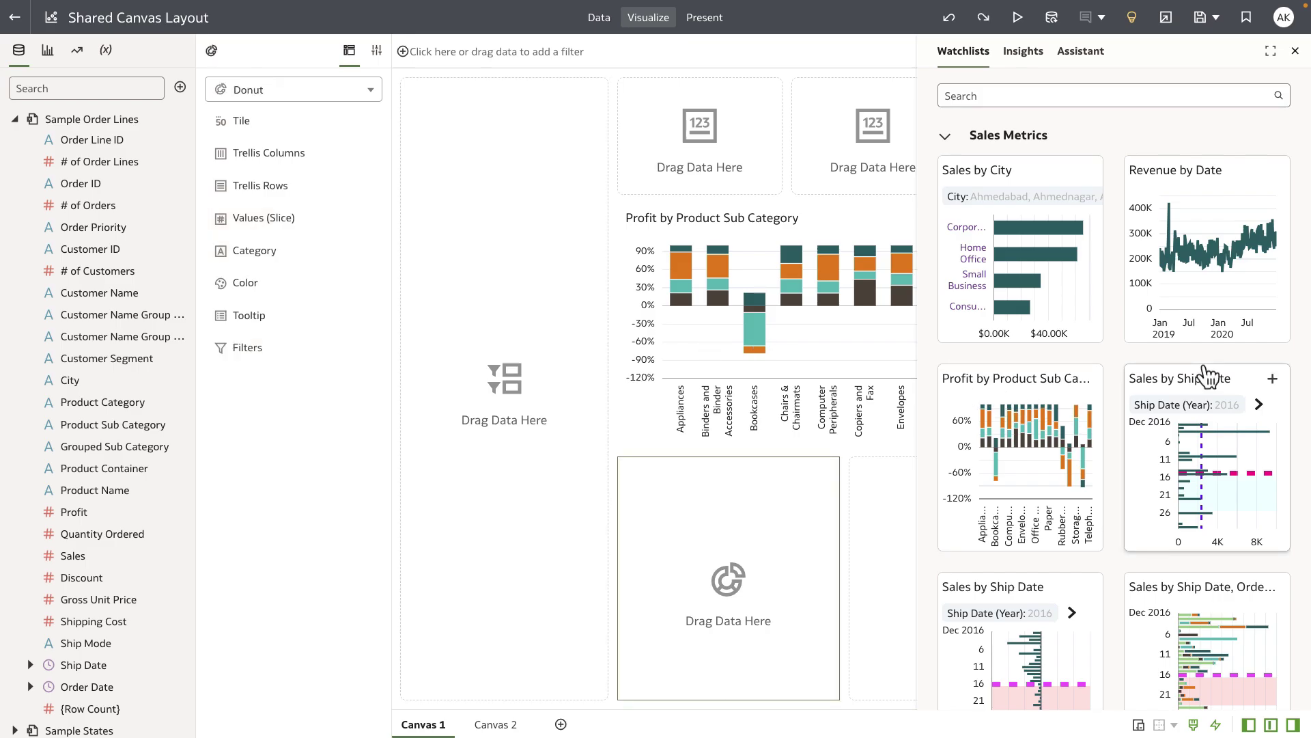
drag(1205, 372, 772, 505)
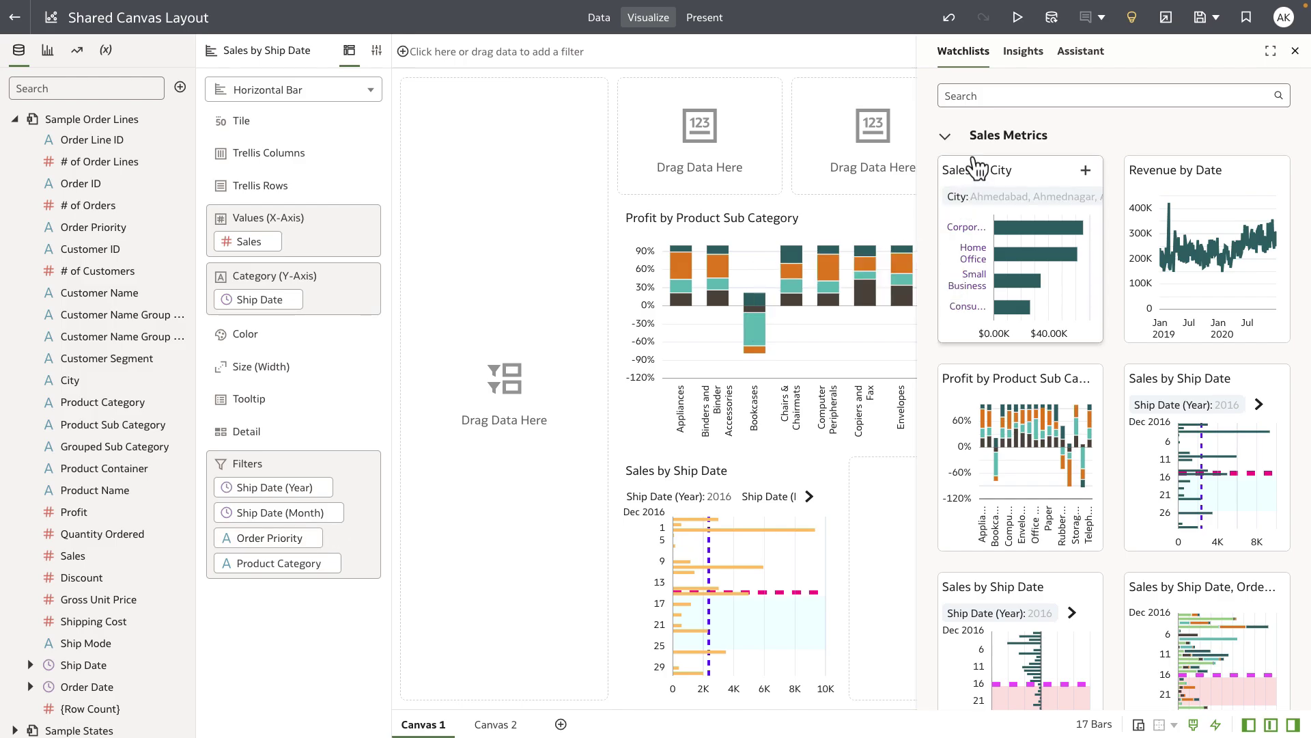
Drag the Trending Dimensions insight chart into the empty lower-middle tile.
click(1024, 54)
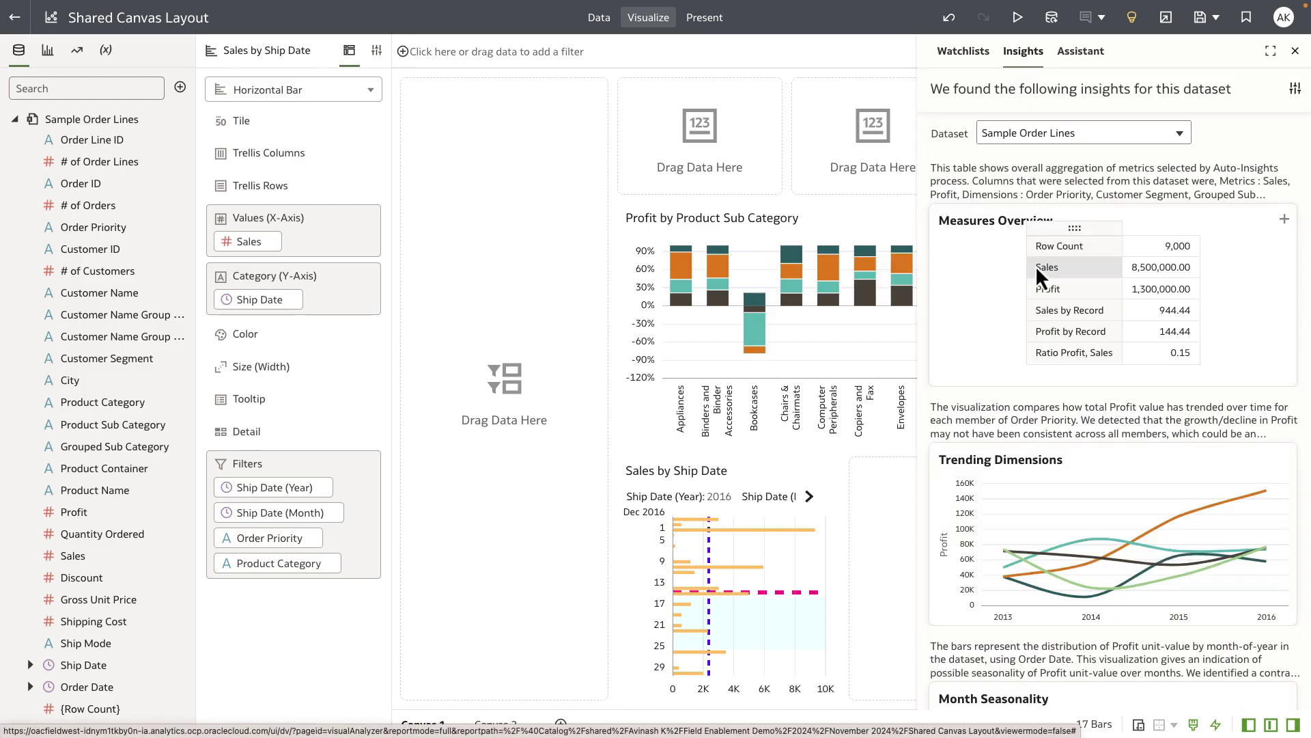
scroll(1035, 265, down, 2)
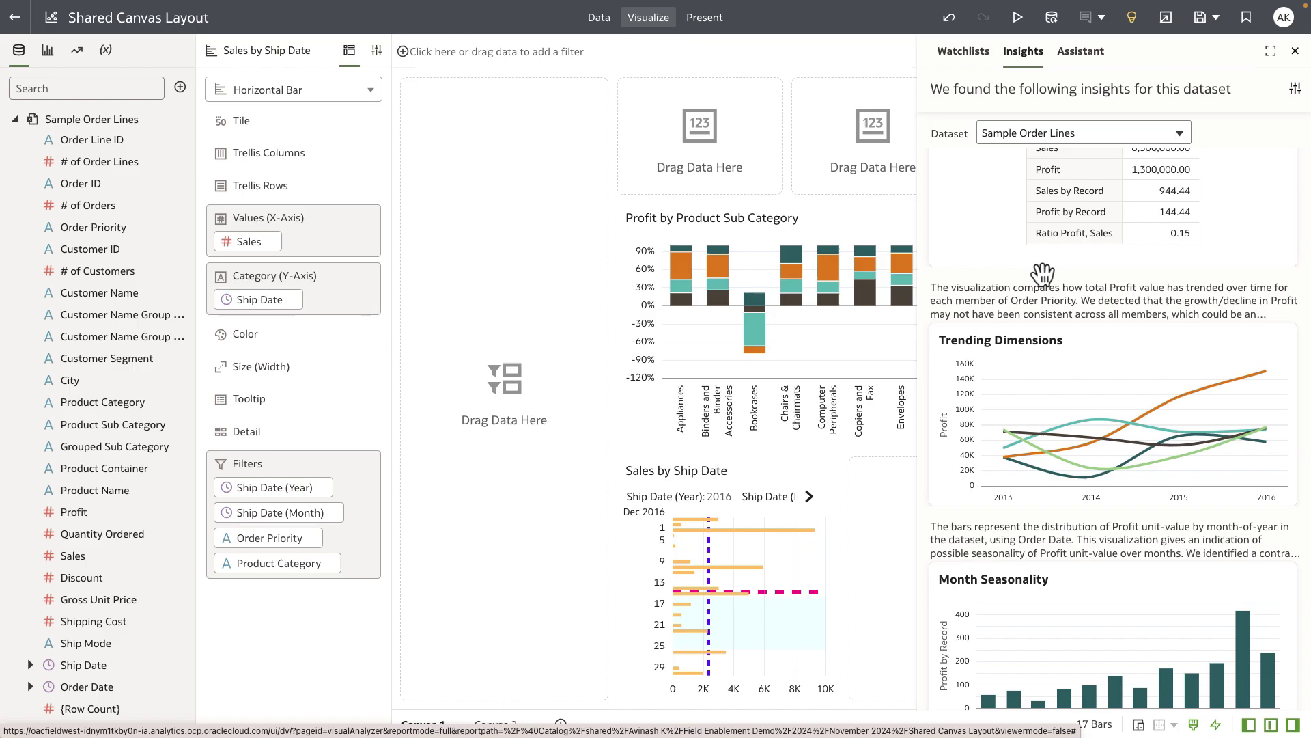
drag(1041, 341, 908, 508)
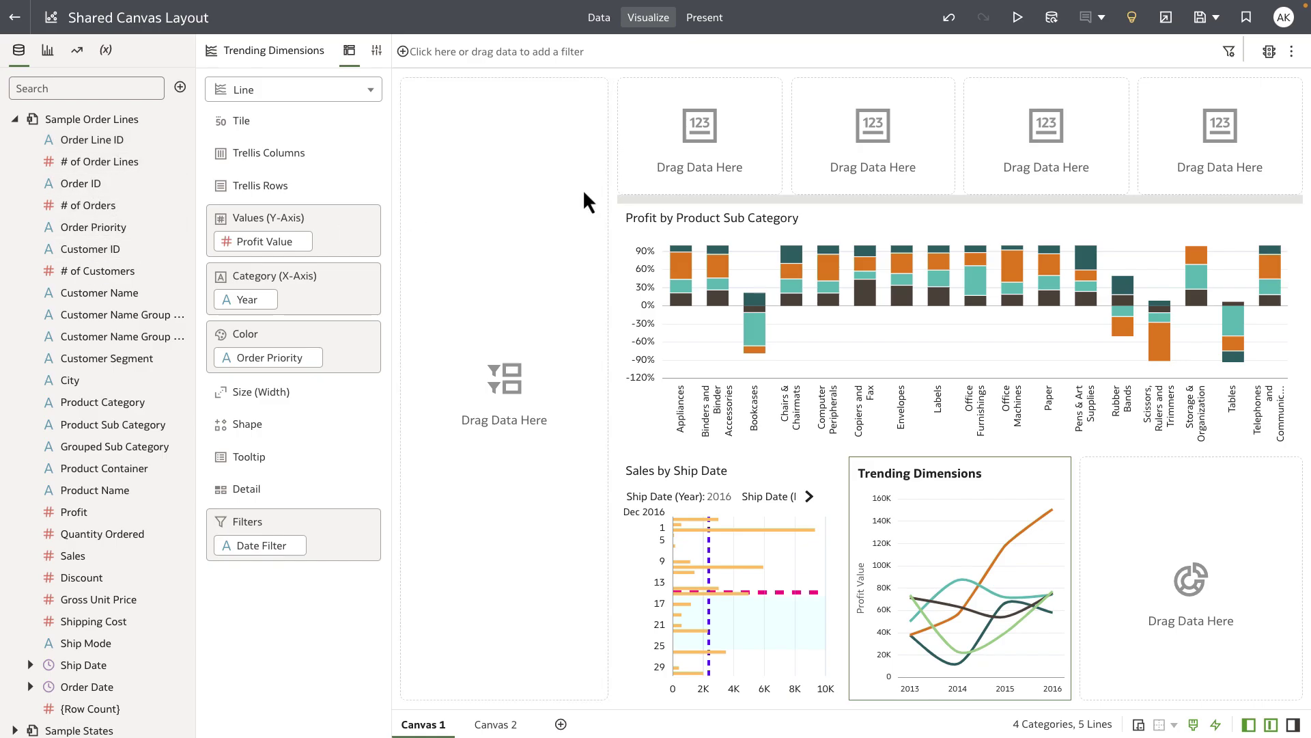
Fill the top tiles with # of Orders, # of Customers, Sales and Quantity Ordered.
click(112, 209)
drag(115, 216, 672, 117)
drag(109, 270, 856, 116)
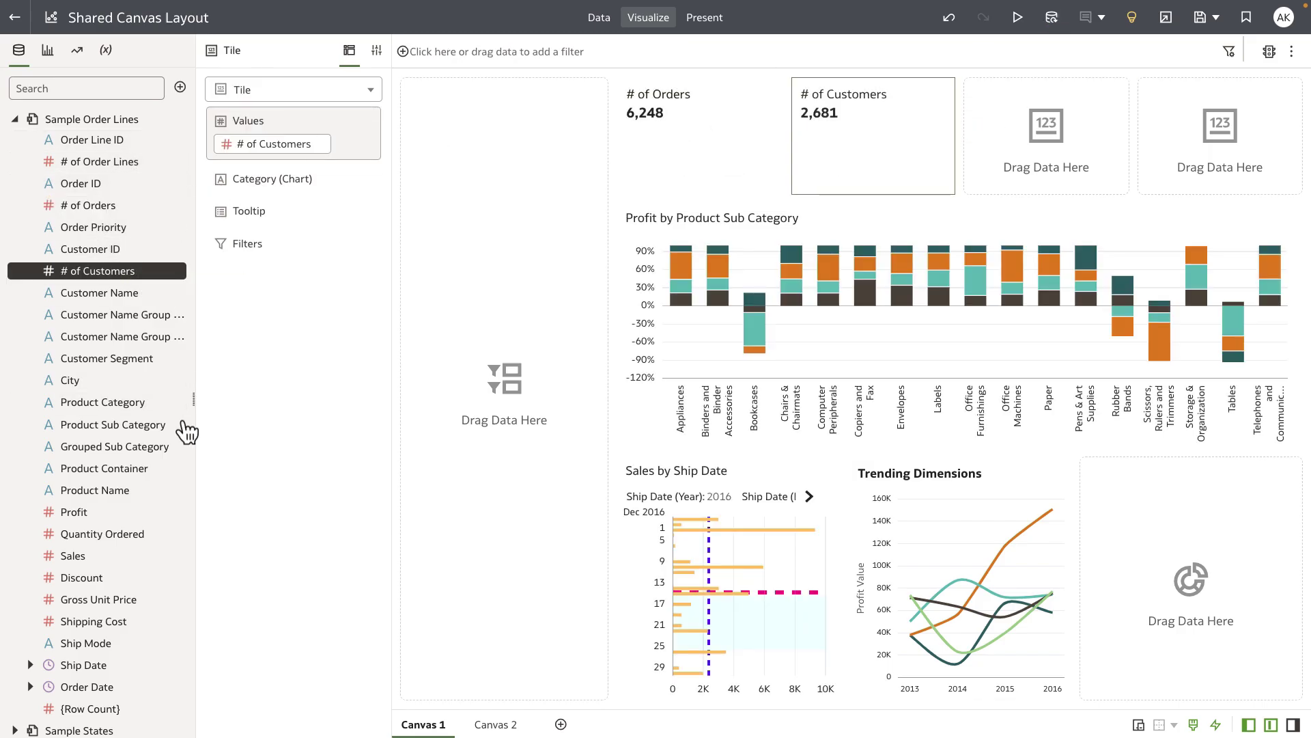
drag(82, 556, 1013, 129)
drag(1010, 121, 1014, 118)
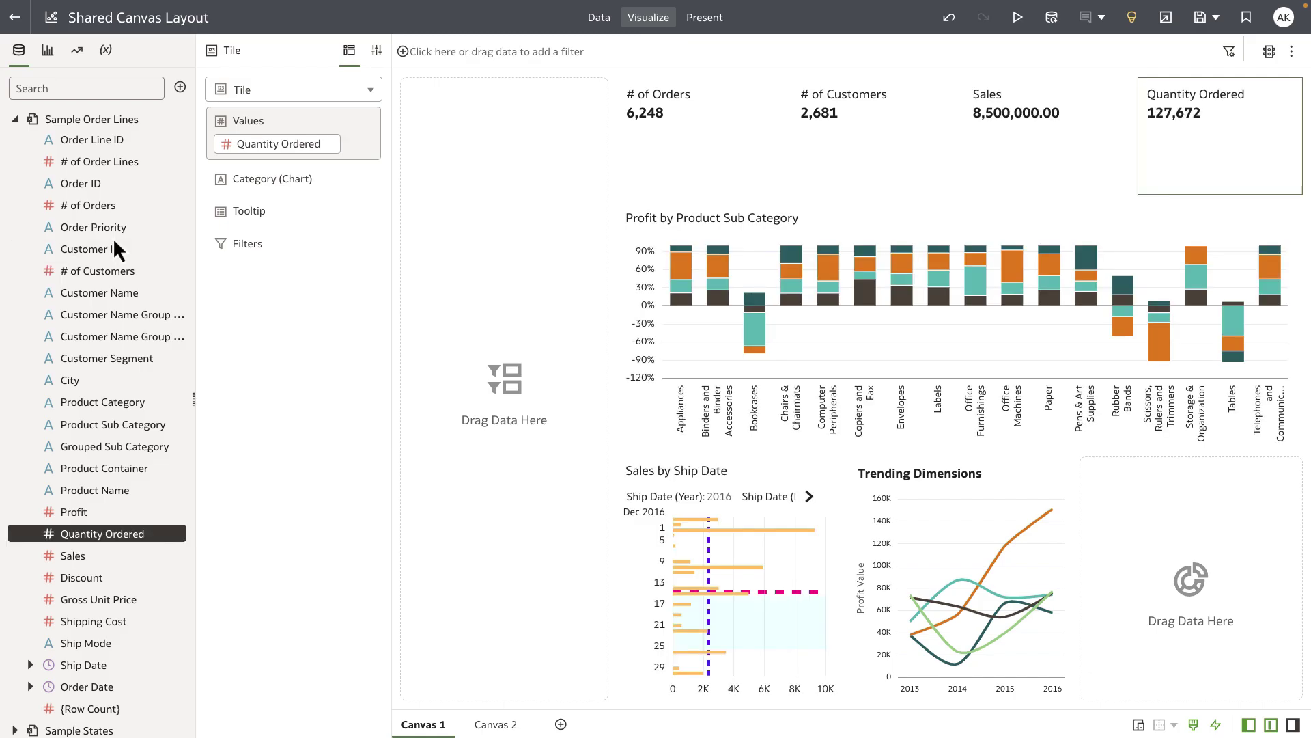
Add Order Priority, Product Sub Category, City, Customer Segment and Sales filters to the filter tile.
drag(113, 236, 444, 237)
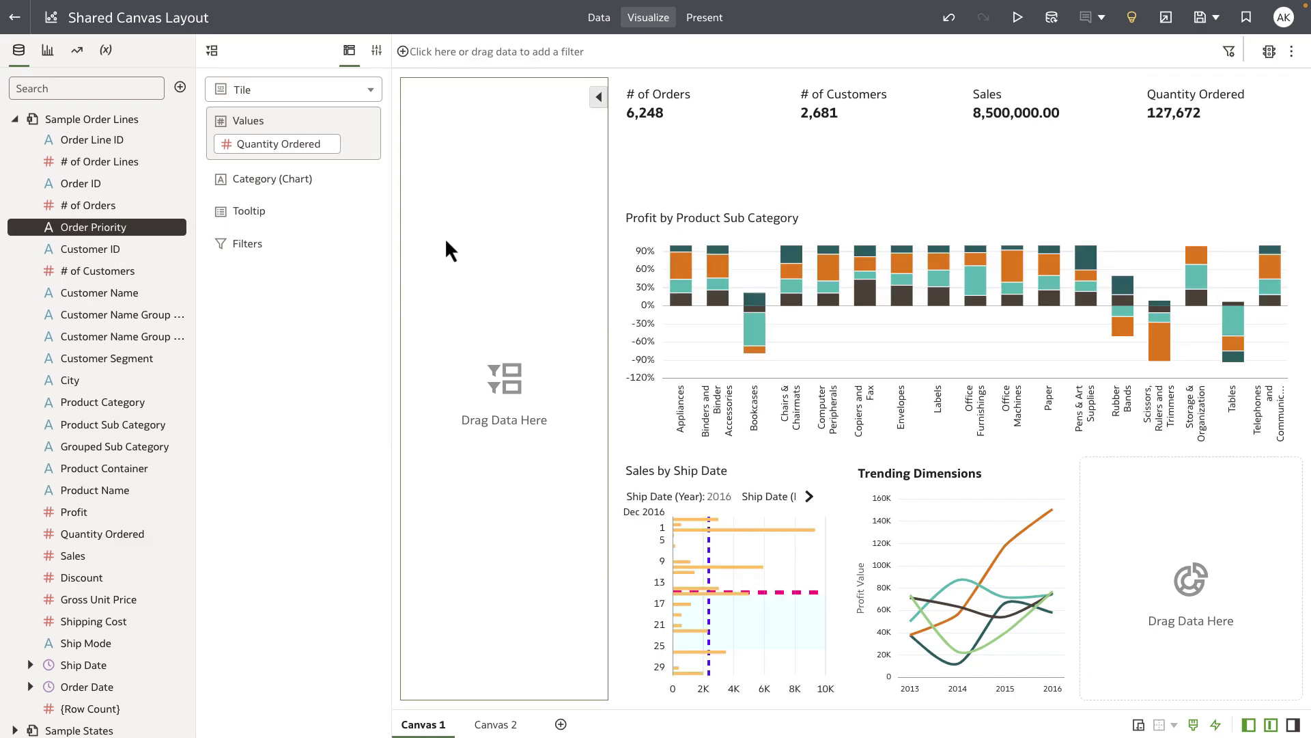
drag(104, 427, 494, 359)
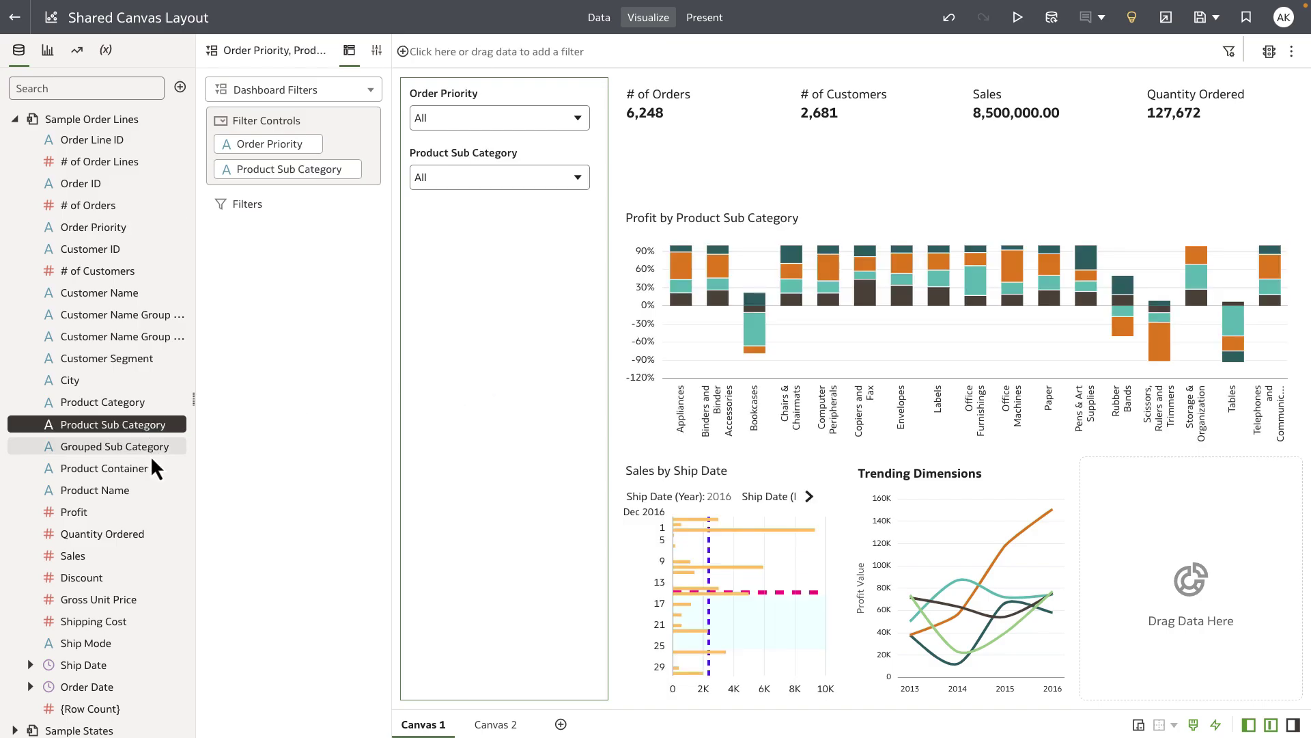
drag(99, 387, 526, 335)
drag(133, 359, 530, 331)
drag(77, 568, 532, 481)
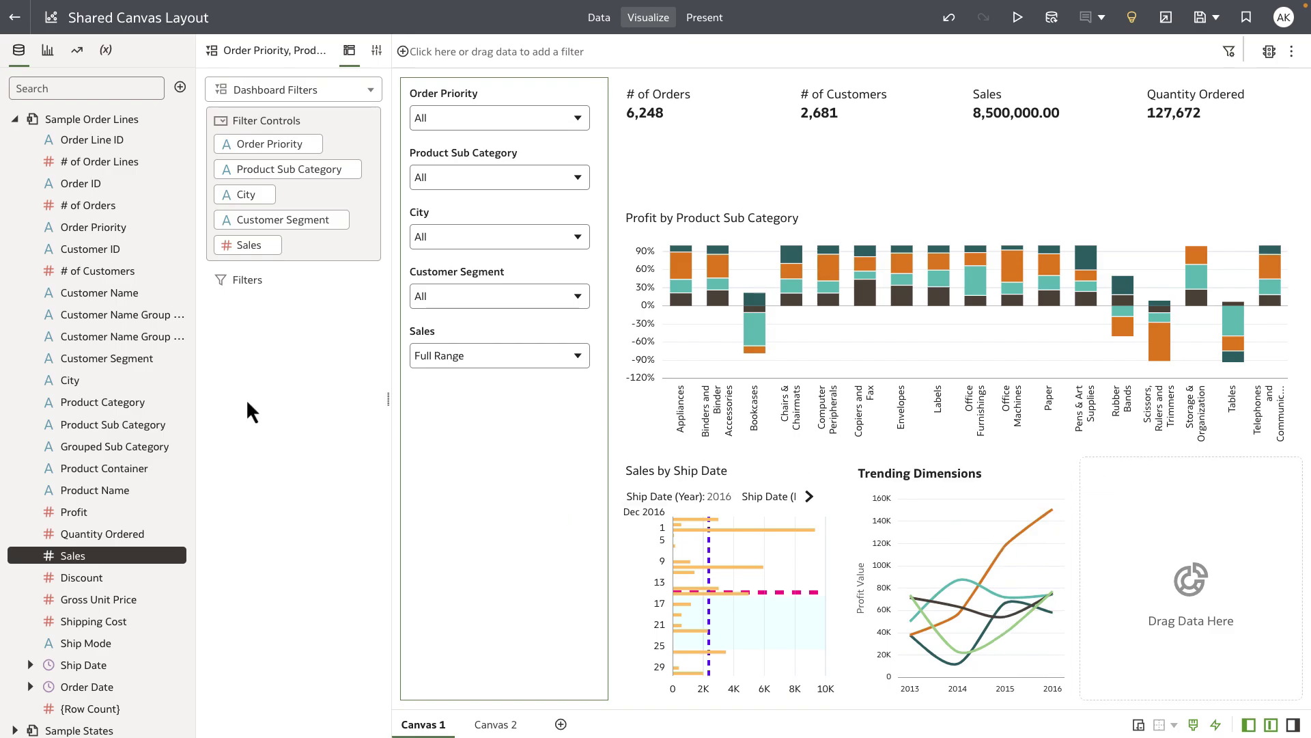
Chart # of Orders by Ship Mode as a donut in the last empty tile.
click(97, 208)
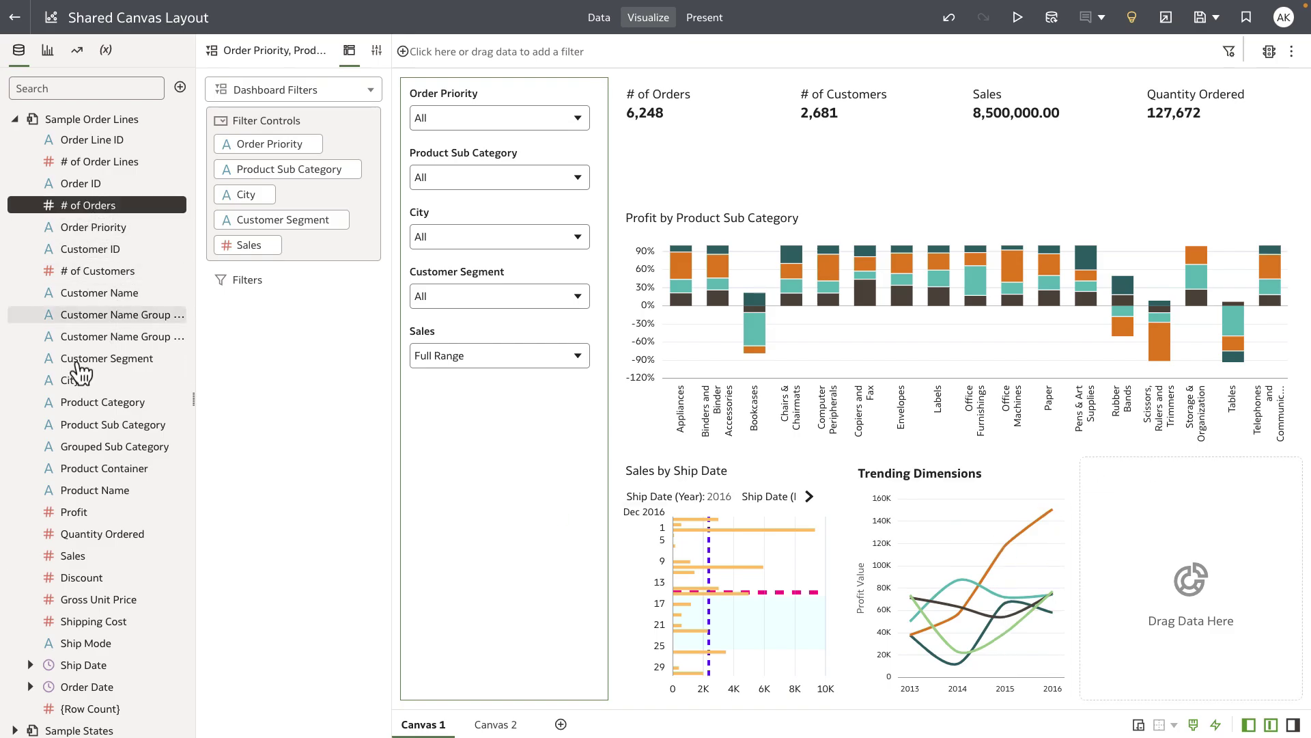
ctrl+click(102, 646)
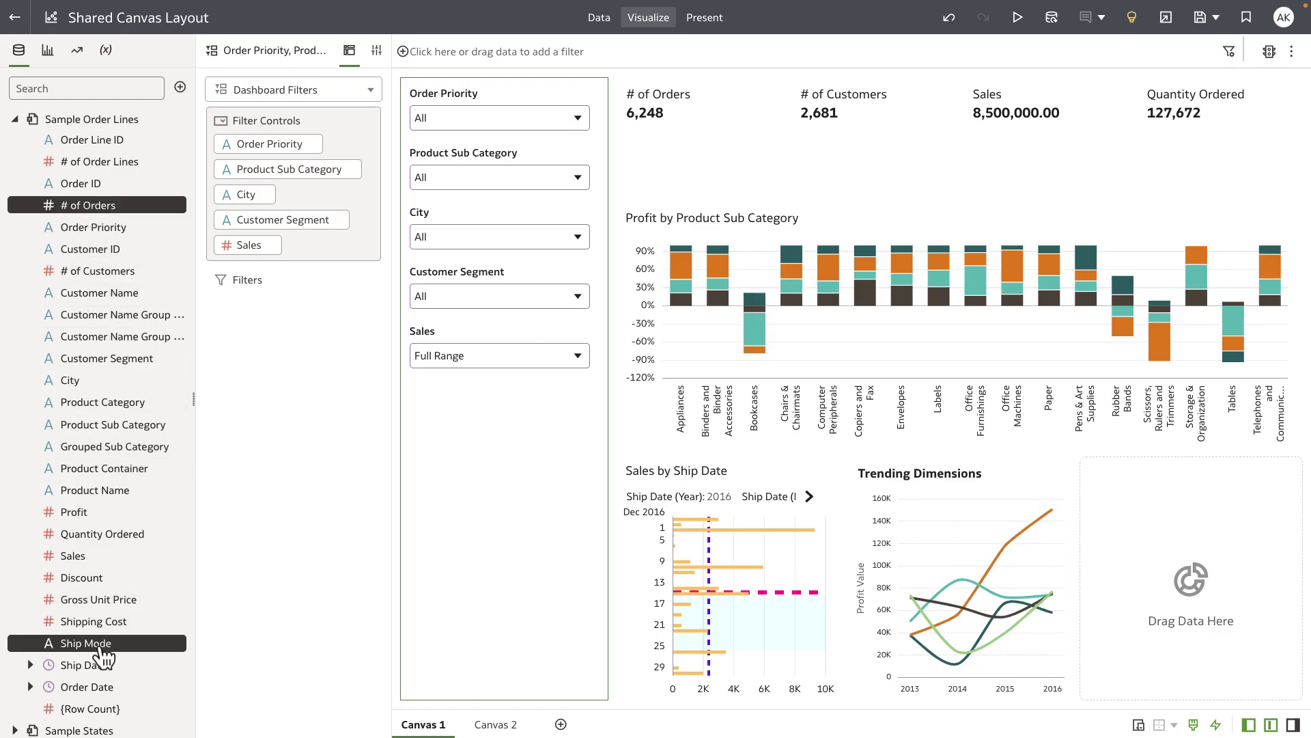
drag(103, 646, 1134, 502)
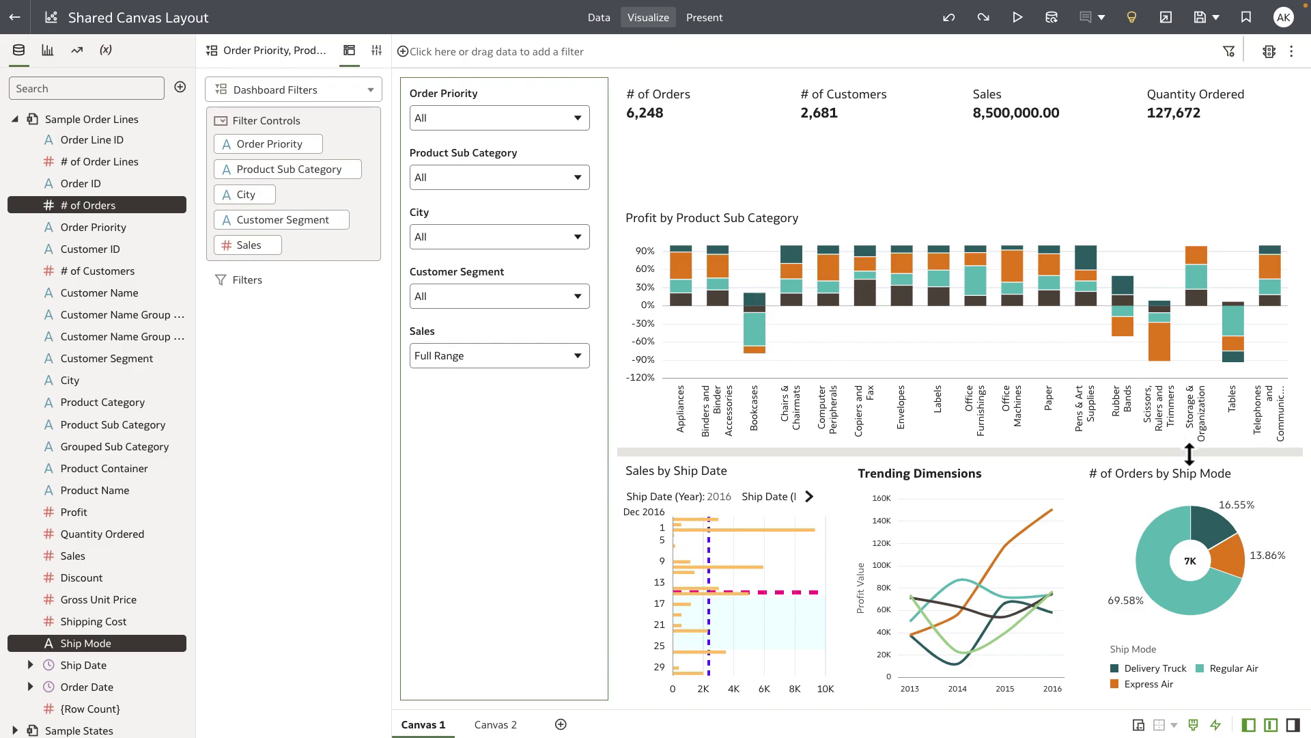
Move the Ship Mode donut beside the profit chart and the filters into a full-width top strip.
mouse_move(1199, 472)
drag(1200, 473, 1288, 409)
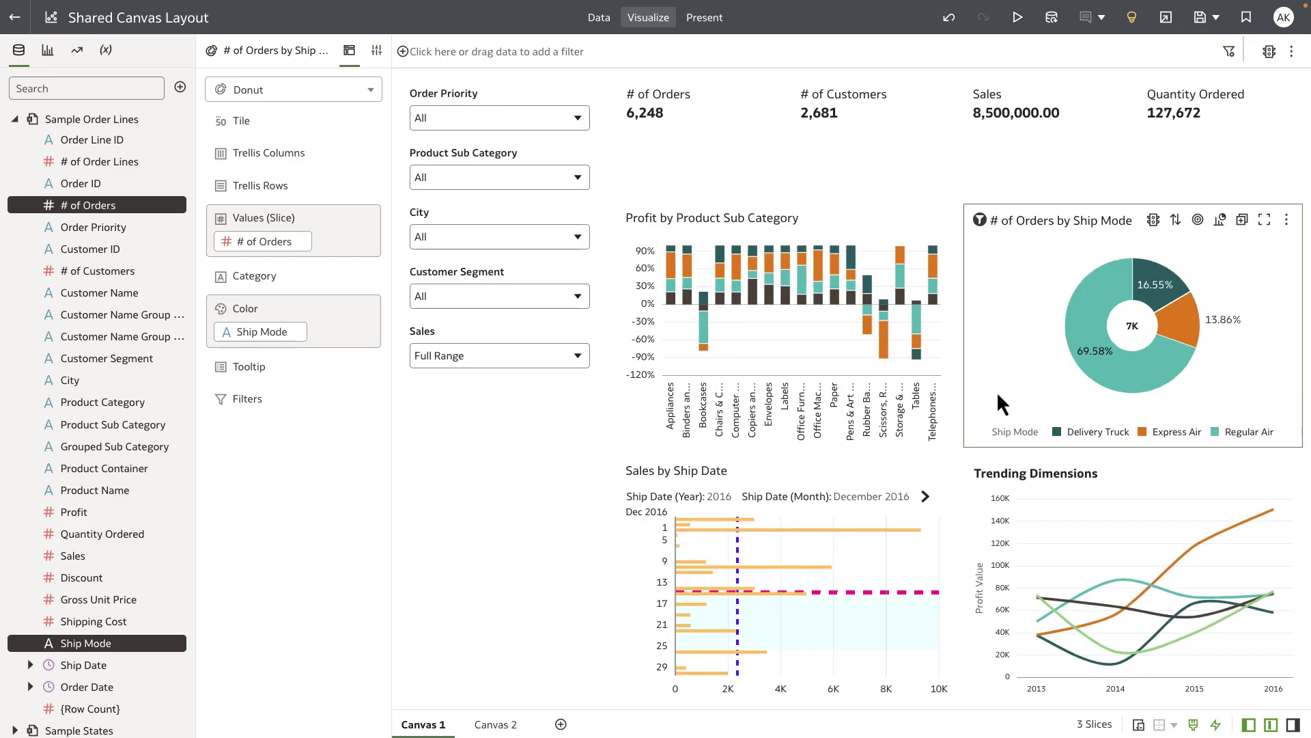
mouse_move(538, 273)
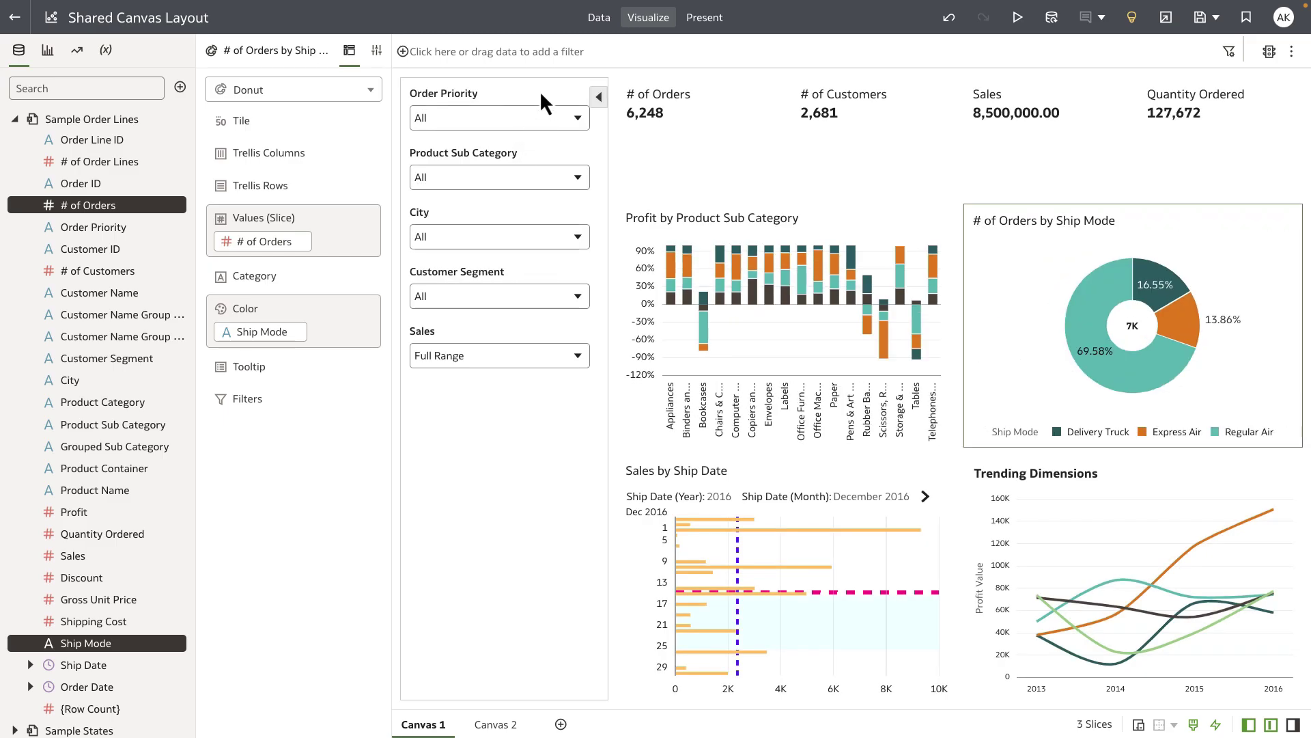
drag(543, 83, 579, 225)
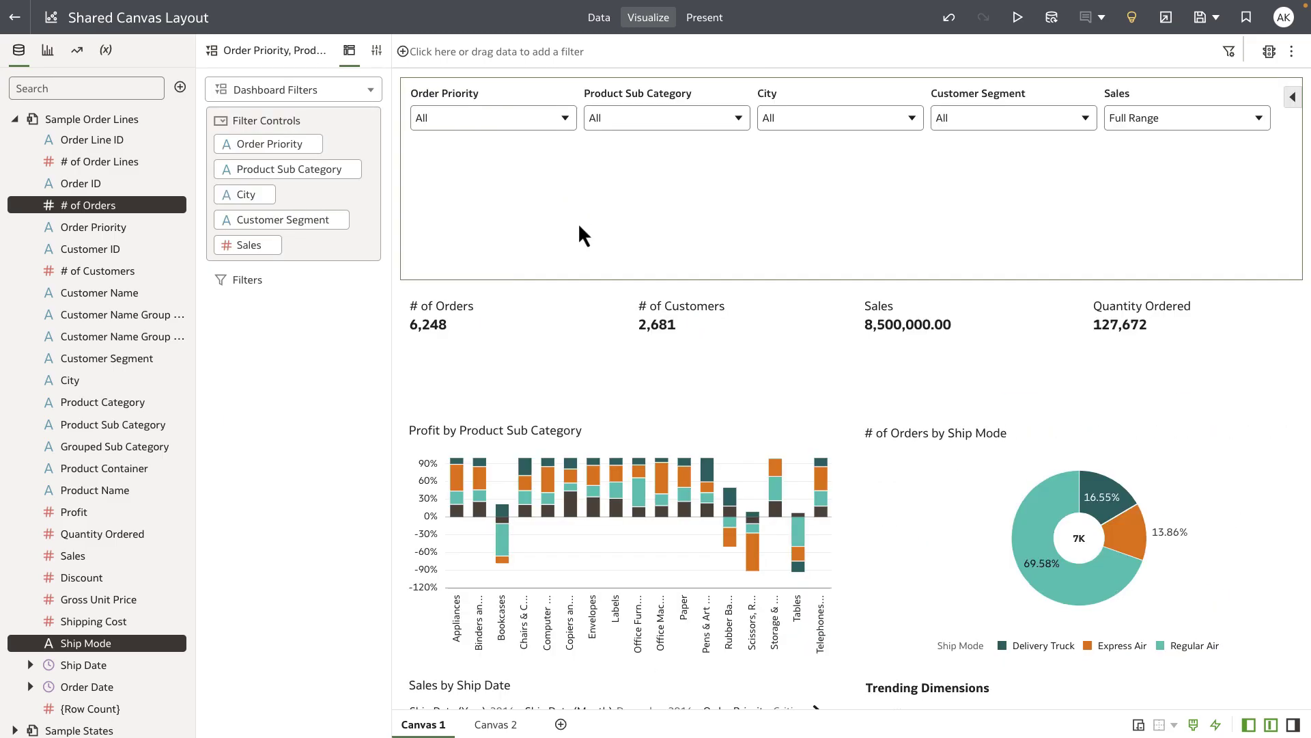
Shorten the filter strip, the KPI tile row and the top chart row.
drag(581, 277, 580, 167)
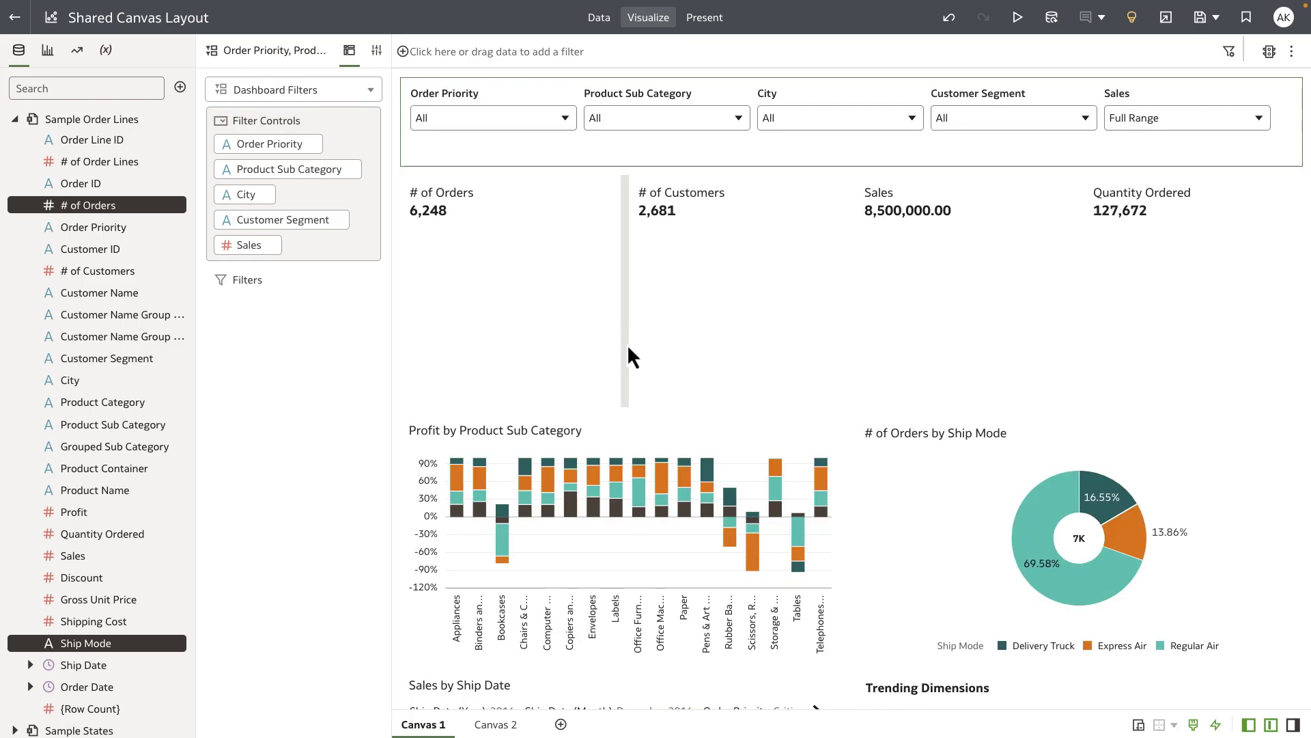
drag(846, 407, 844, 279)
scroll(846, 443, down, 3)
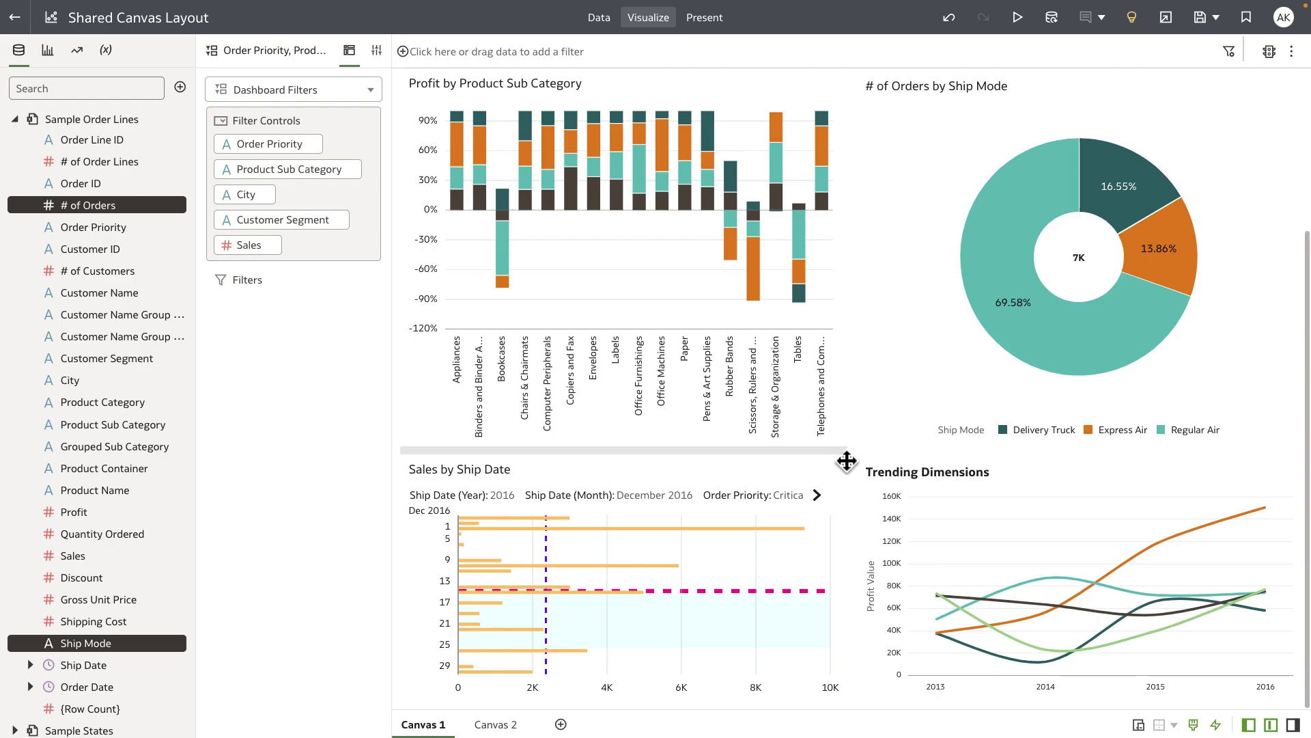
drag(851, 454, 846, 371)
scroll(846, 372, up, 3)
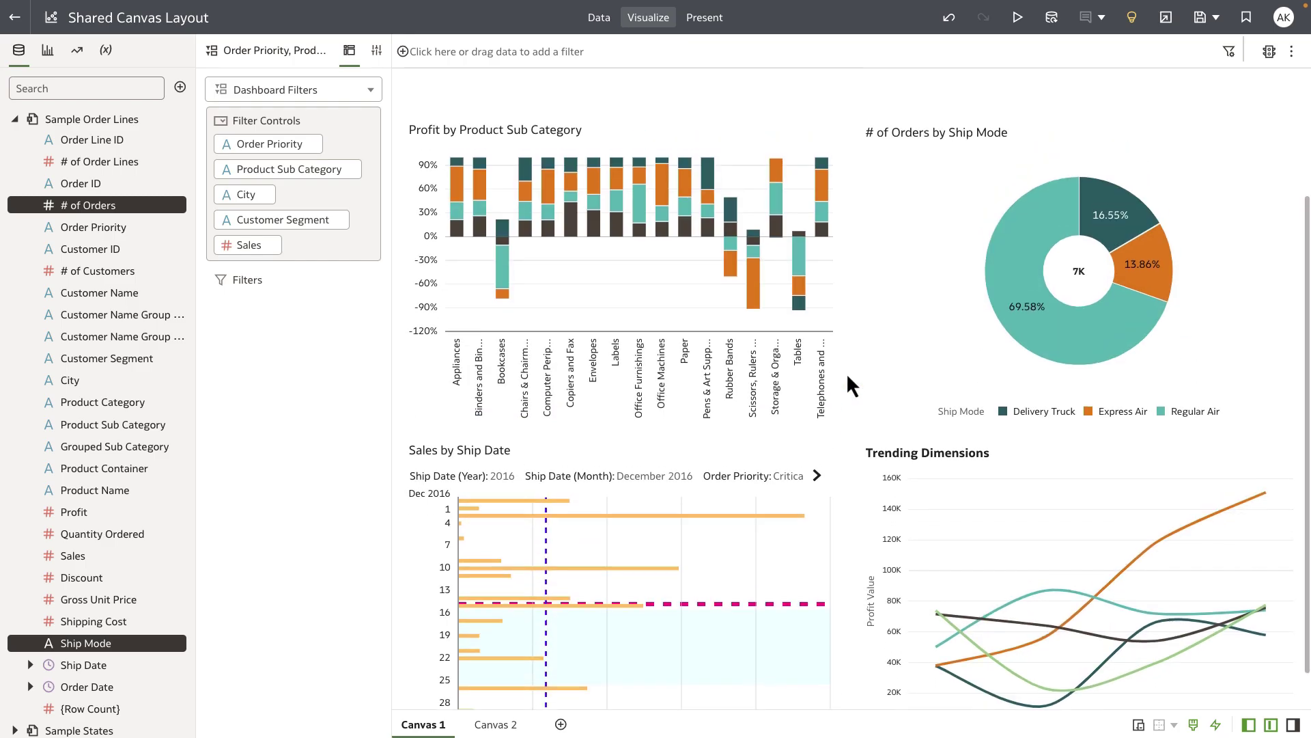
Save Canvas 1 as shared layout 'Demo Layout', then add Canvas 3 and view its layout choices.
click(420, 703)
mouse_move(427, 720)
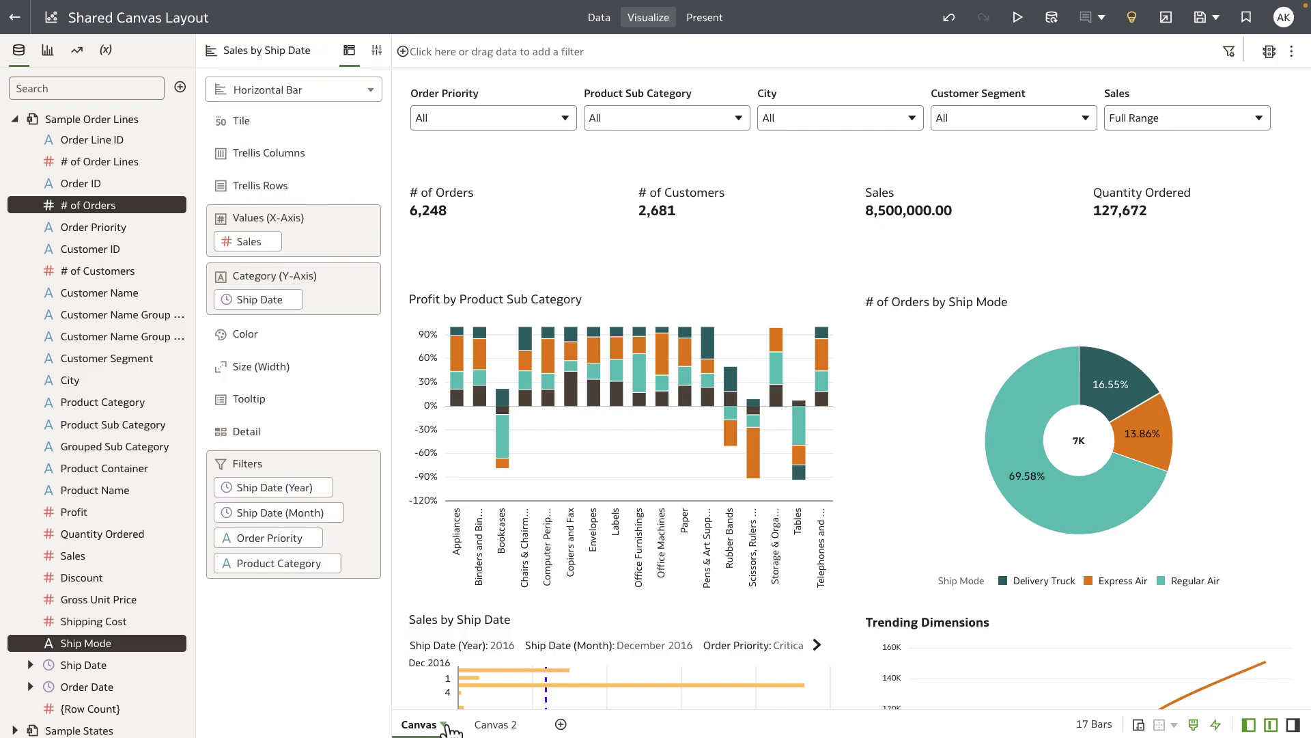
click(446, 727)
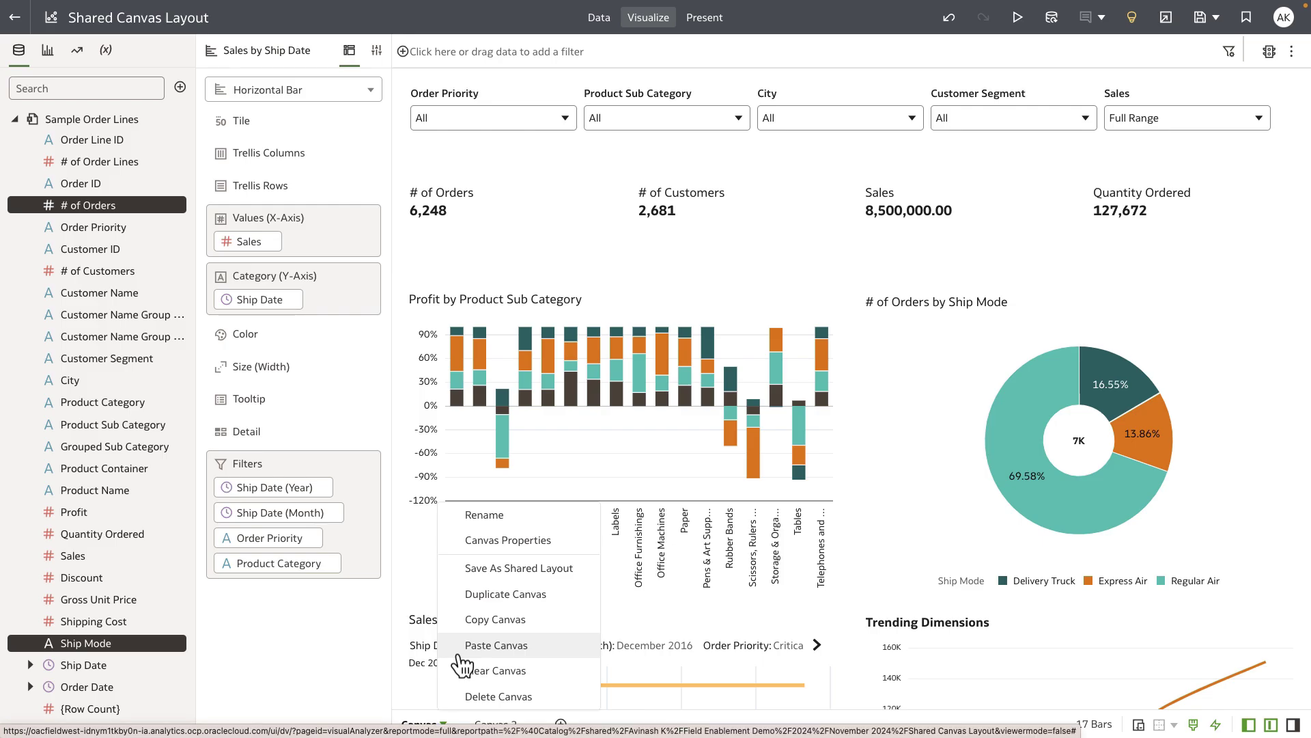
click(490, 572)
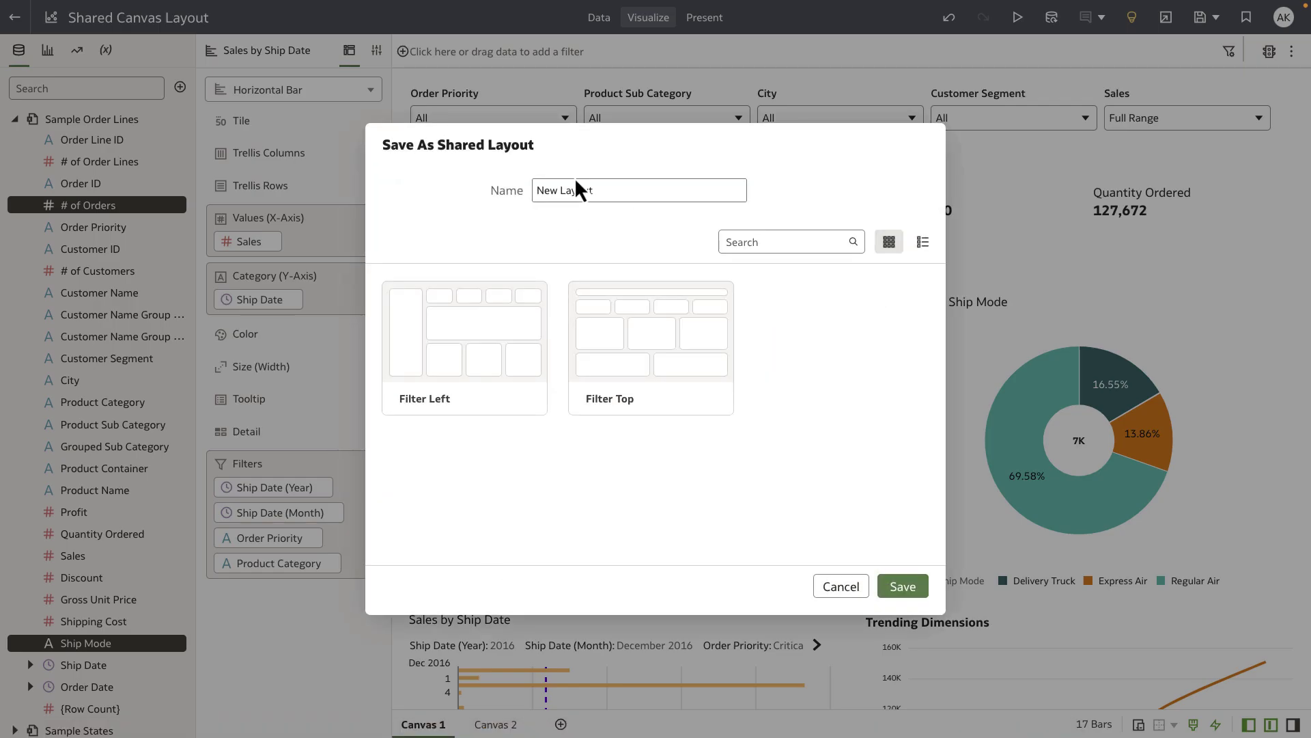
key(BackSpace)
key(BackSpace)
key(BackSpace)
key(BackSpace)
key(BackSpace)
key(BackSpace)
key(BackSpace)
key(BackSpace)
key(BackSpace)
key(BackSpace)
text(Demo Layout)
click(903, 586)
click(560, 723)
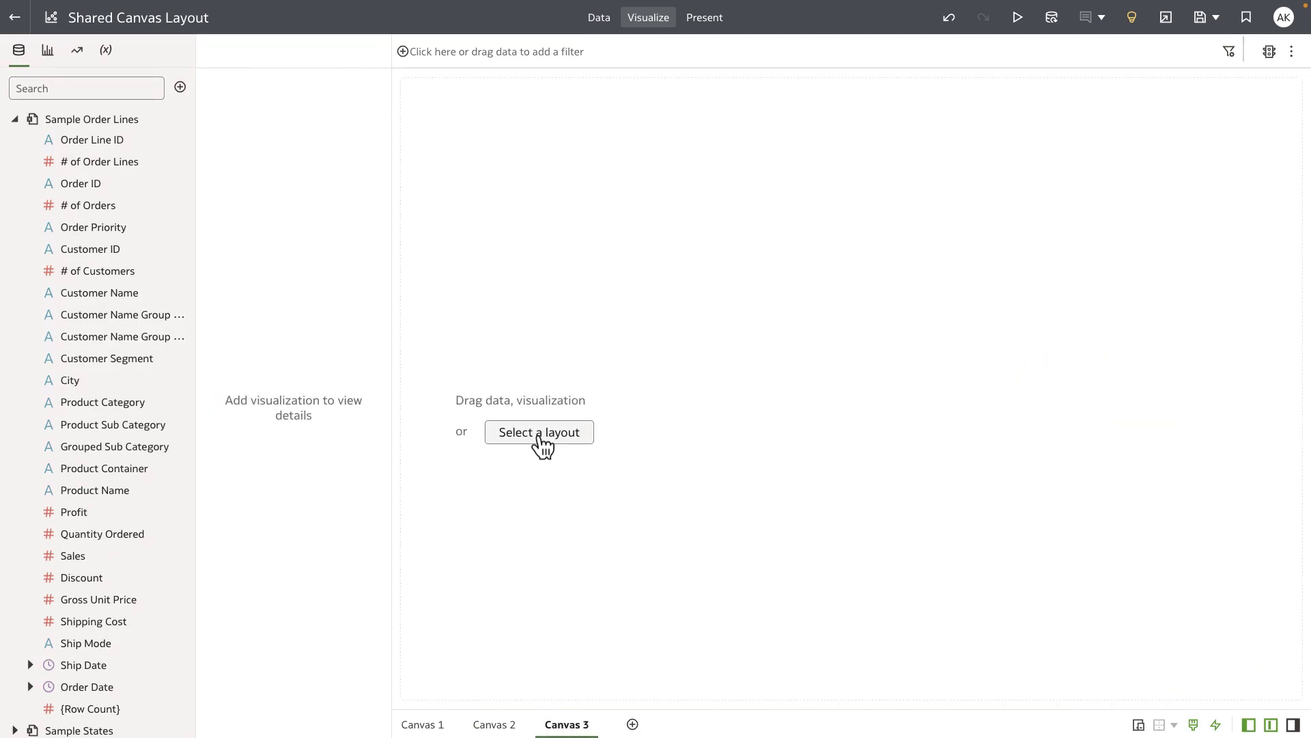
click(539, 434)
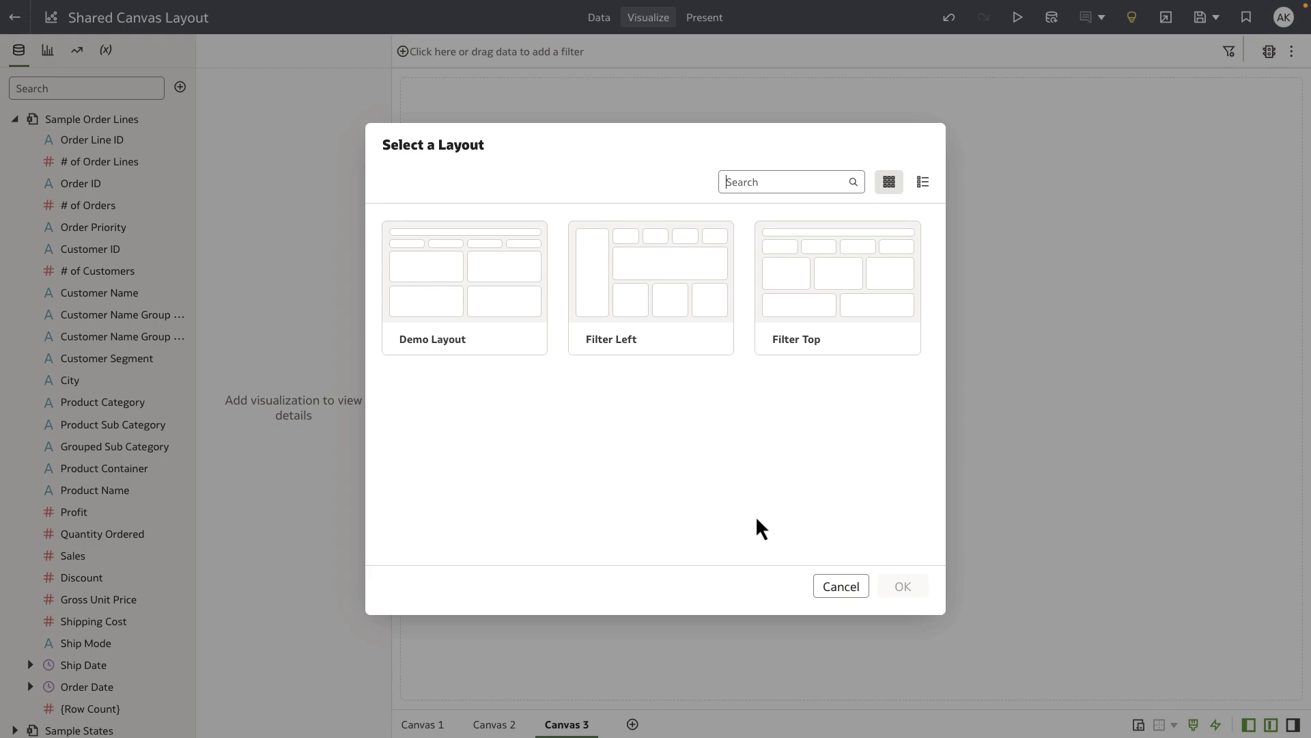
Save Canvas 2 as the shared layout '4X4 Layout template'.
click(831, 586)
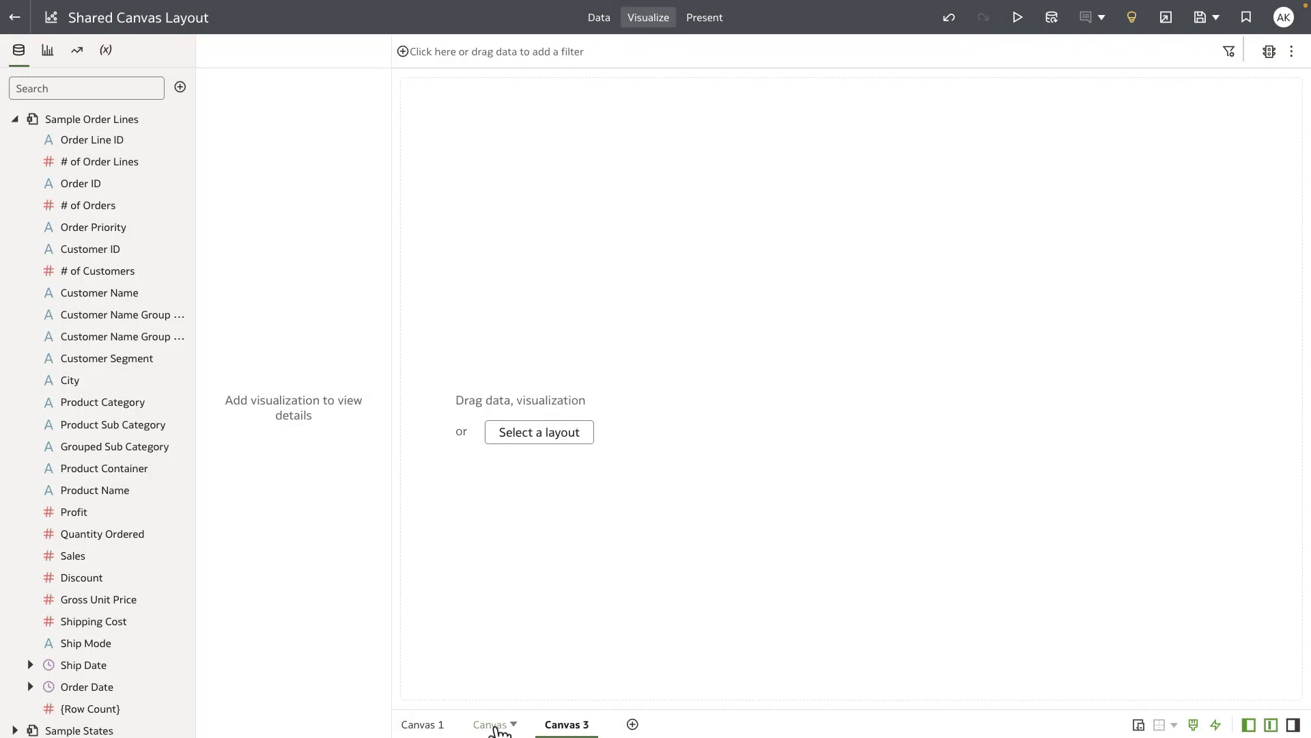
click(495, 725)
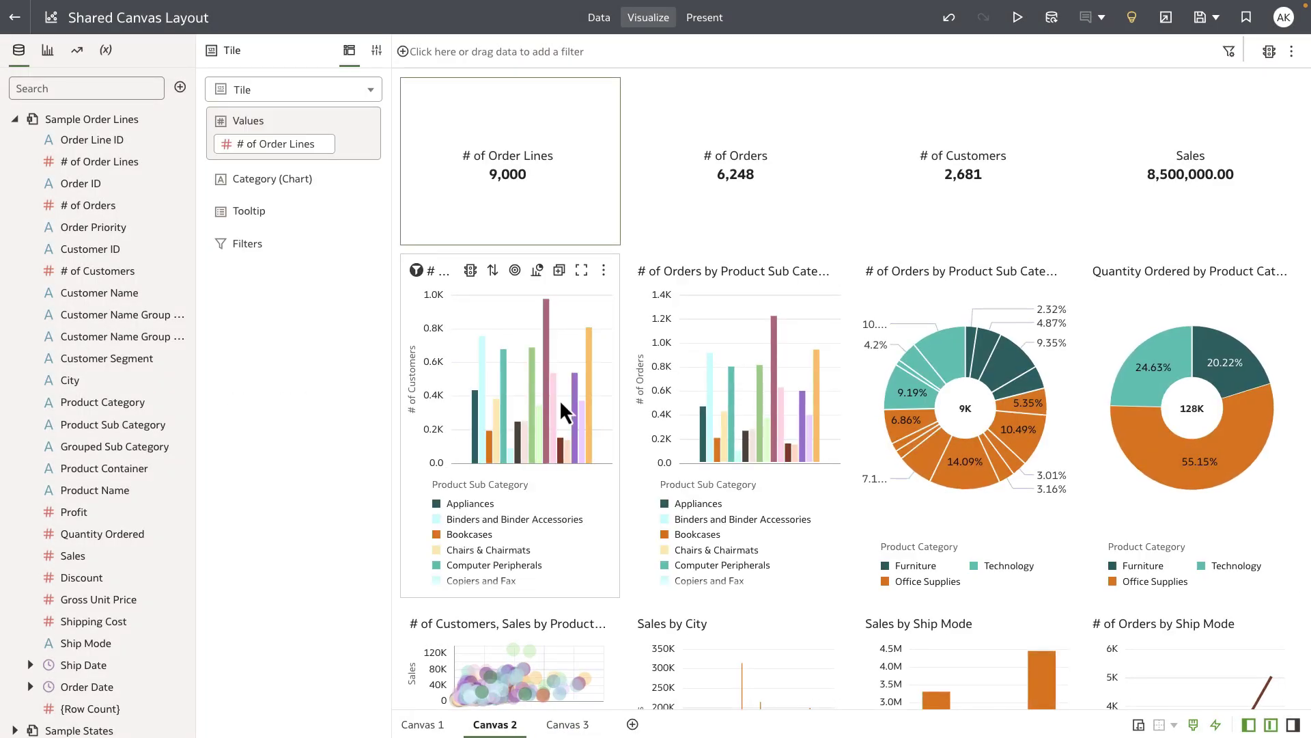
click(515, 724)
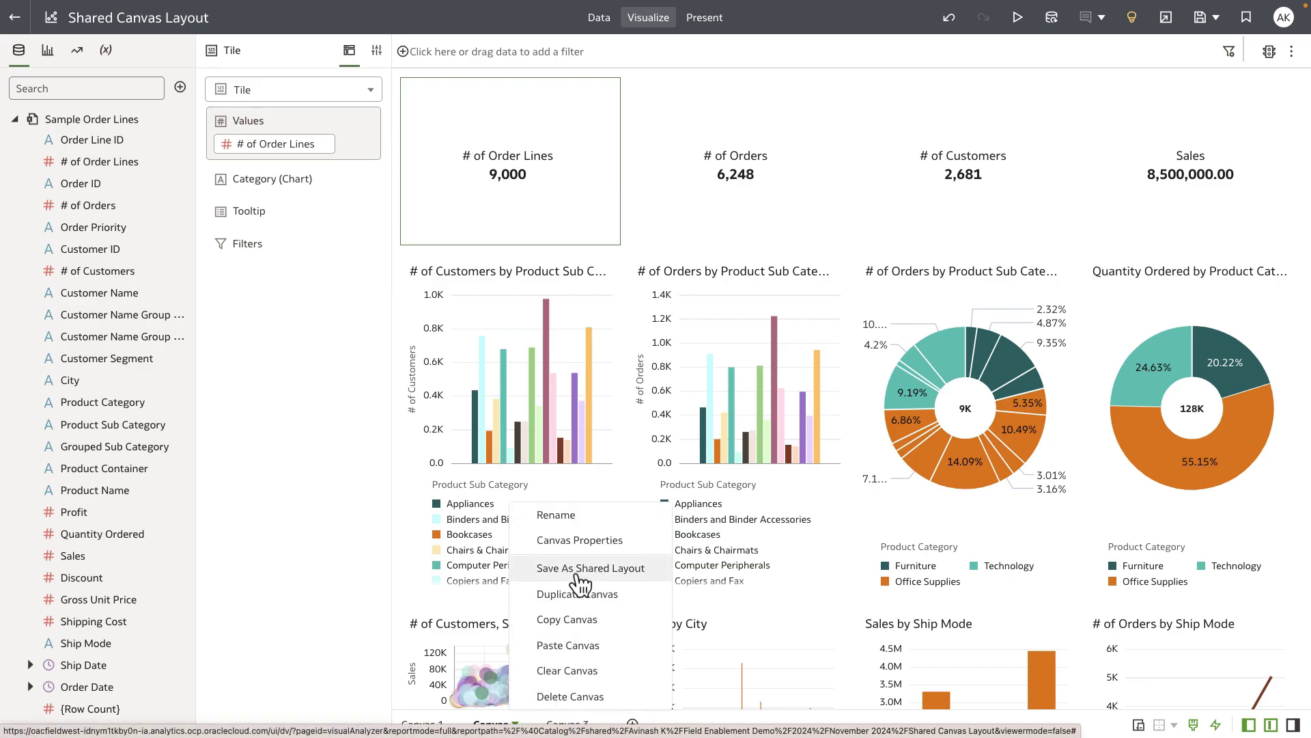
click(578, 572)
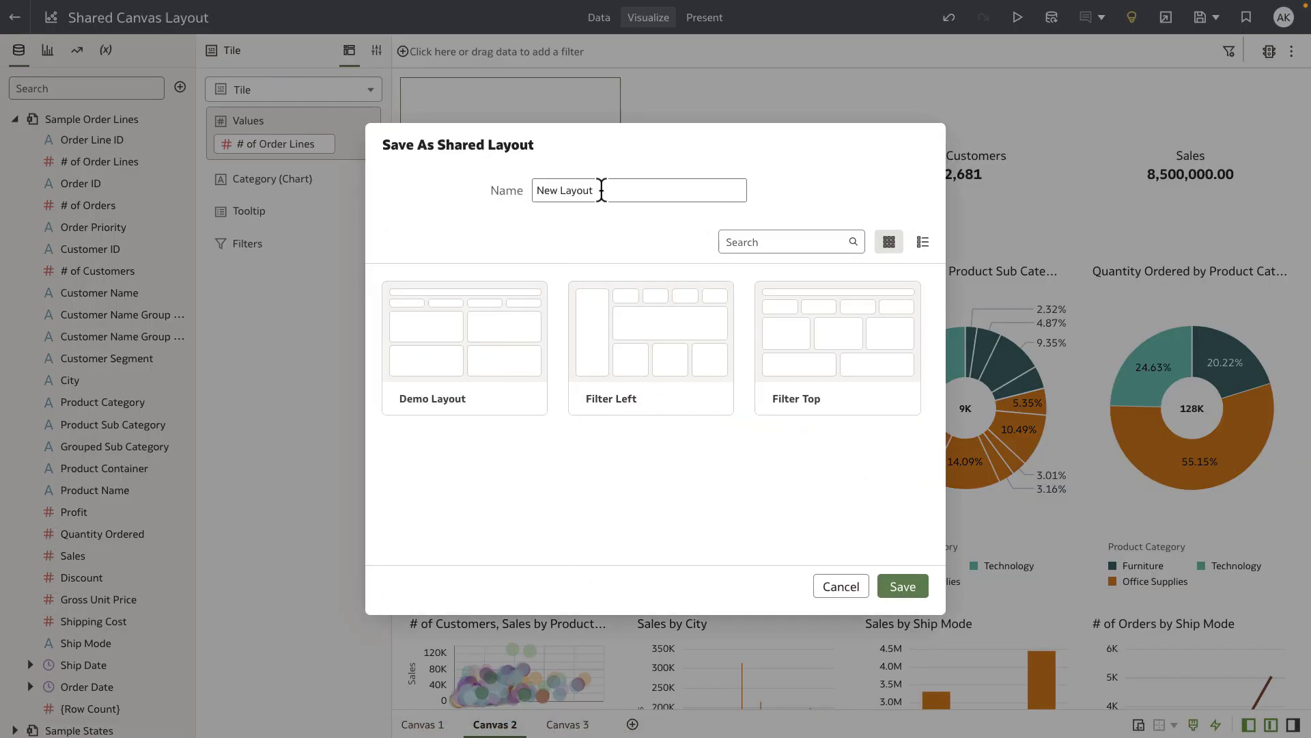
drag(601, 189, 522, 190)
text(4X4 Layout tempalte)
key(BackSpace)
key(BackSpace)
key(BackSpace)
key(BackSpace)
text(late)
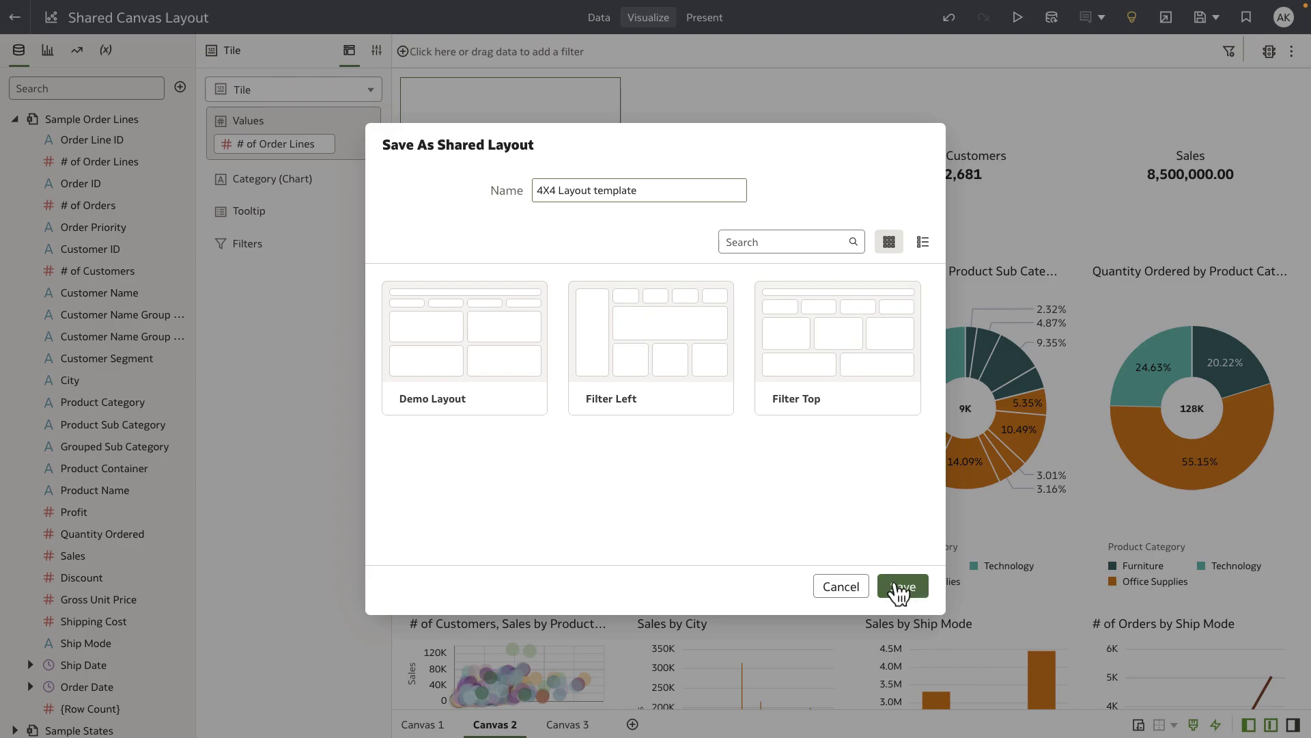
click(903, 586)
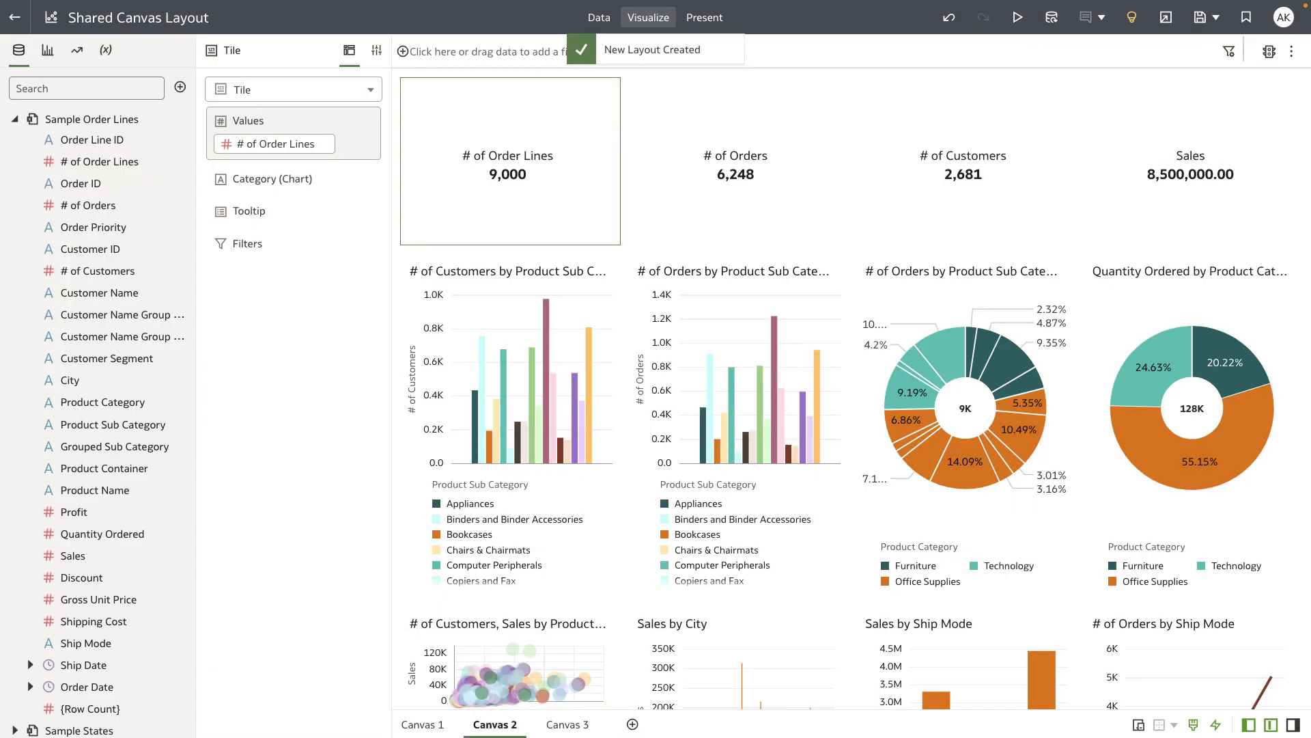
Check that the new layouts appear in Canvas 3's layout choices, without applying one.
click(583, 729)
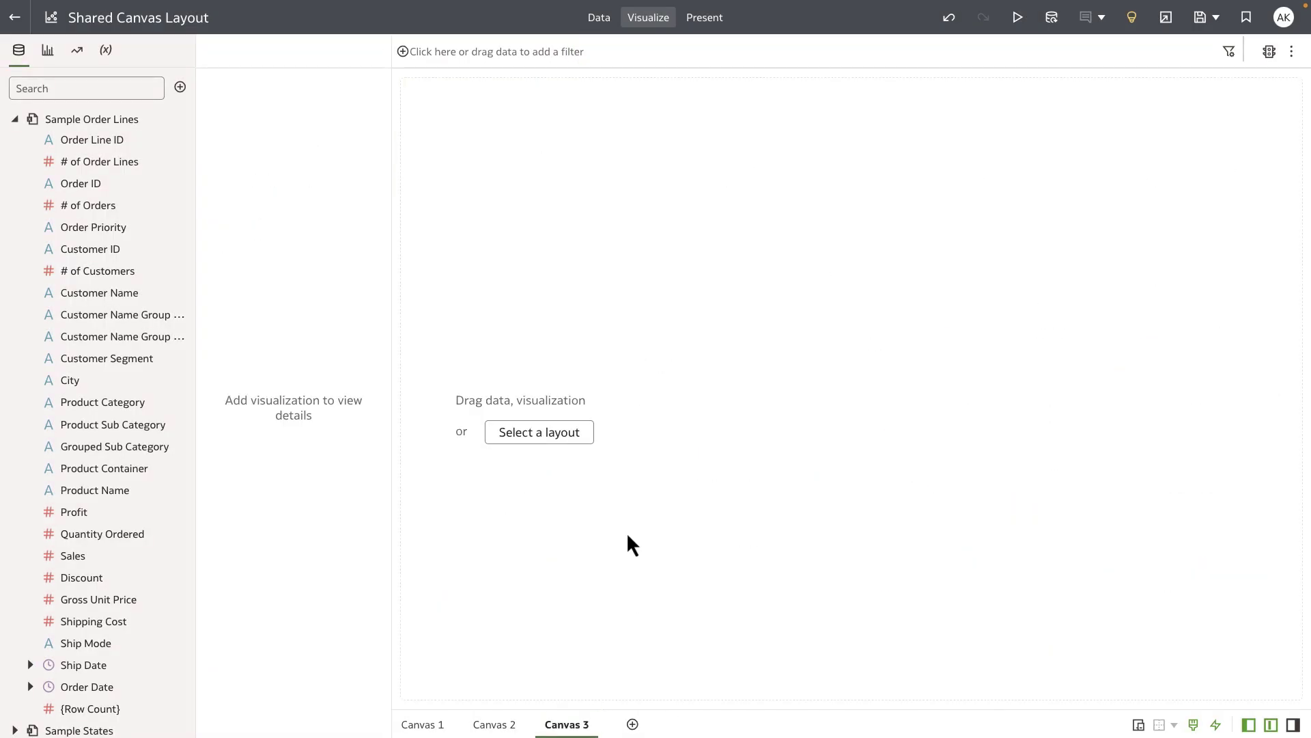
click(562, 437)
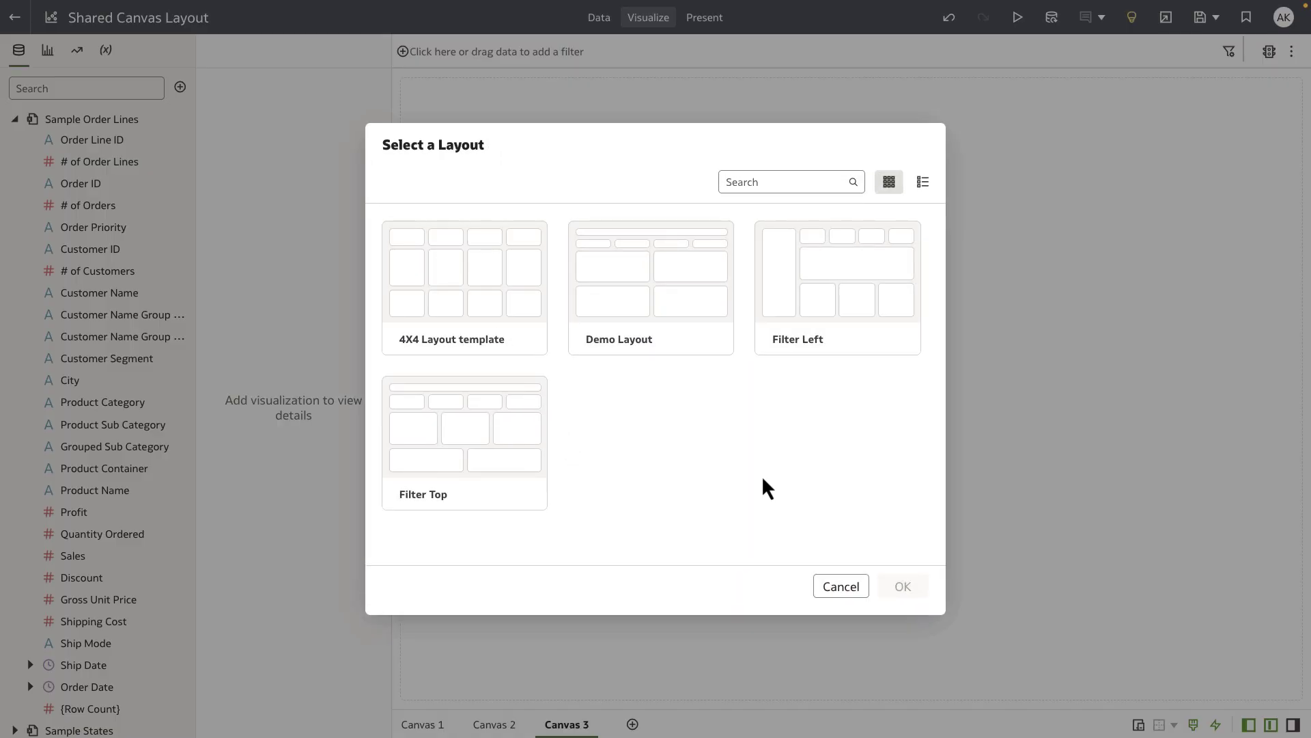
click(825, 586)
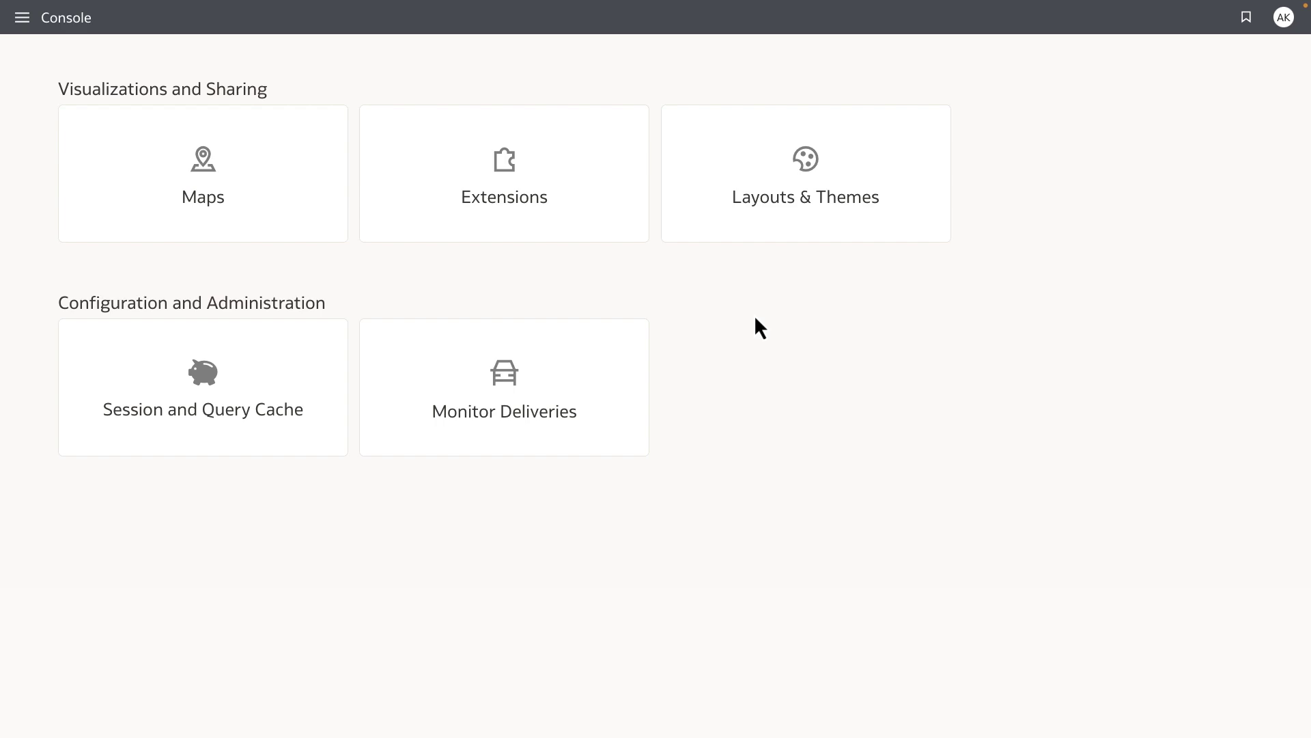
On the Layouts & Themes page, uncheck Visible for Demo Layout.
click(755, 220)
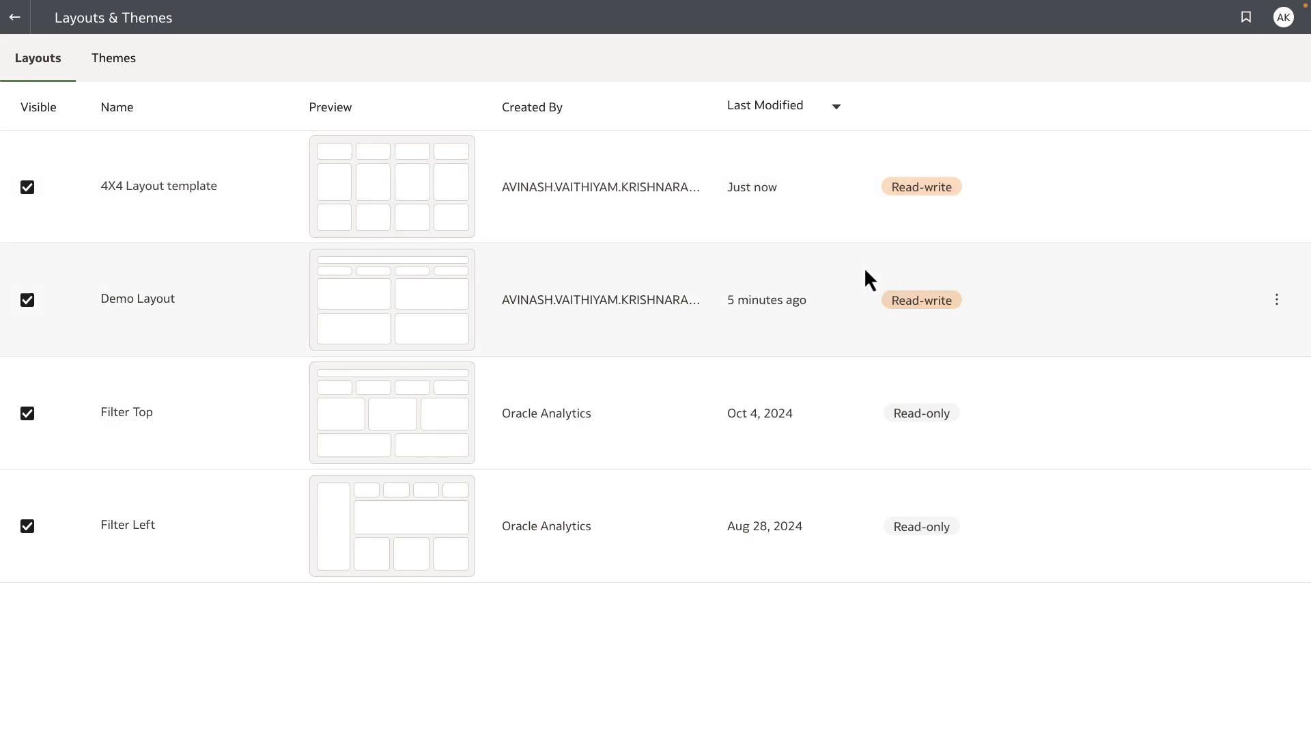
right_click(840, 211)
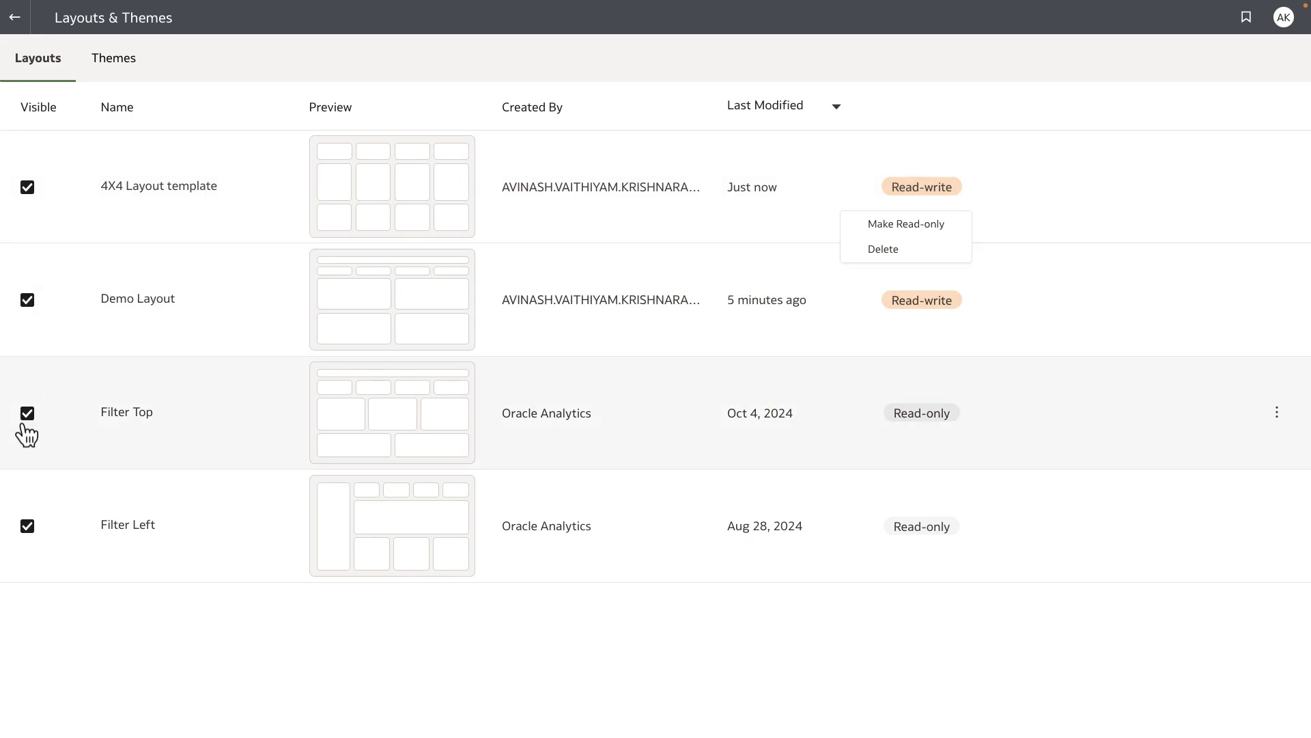
click(28, 300)
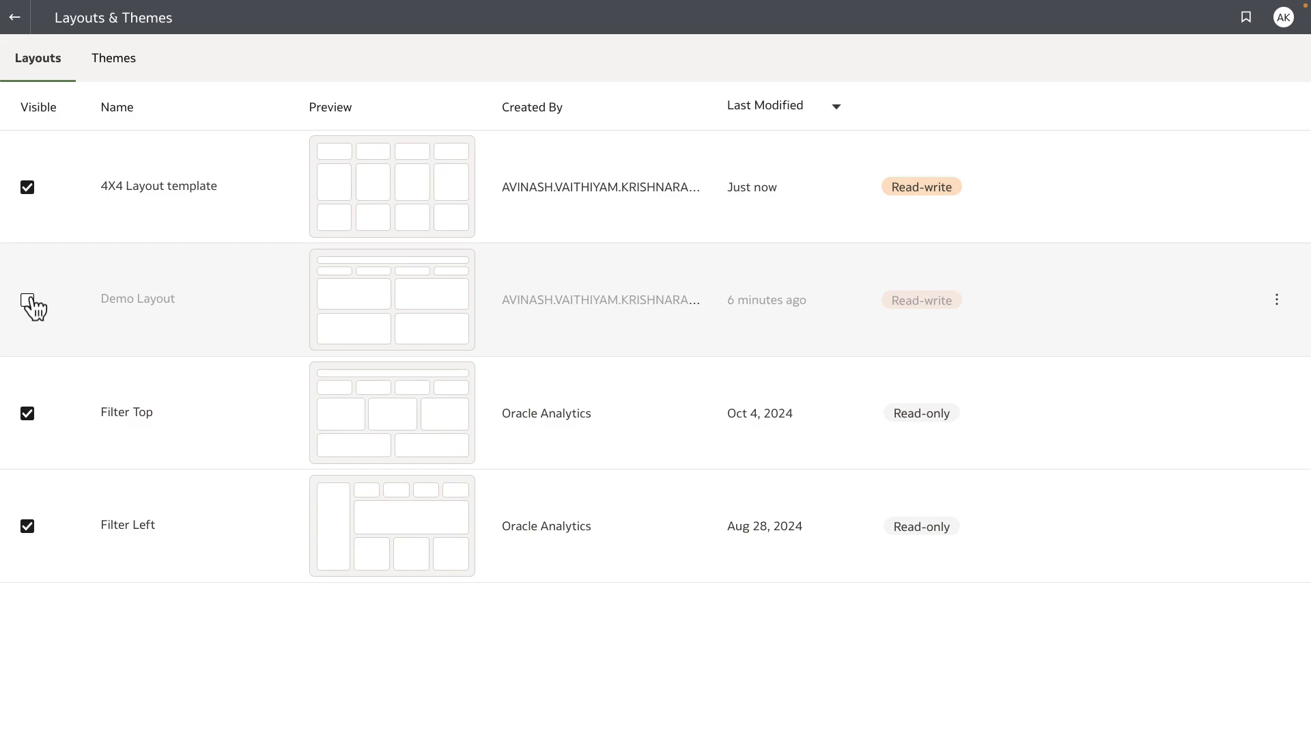